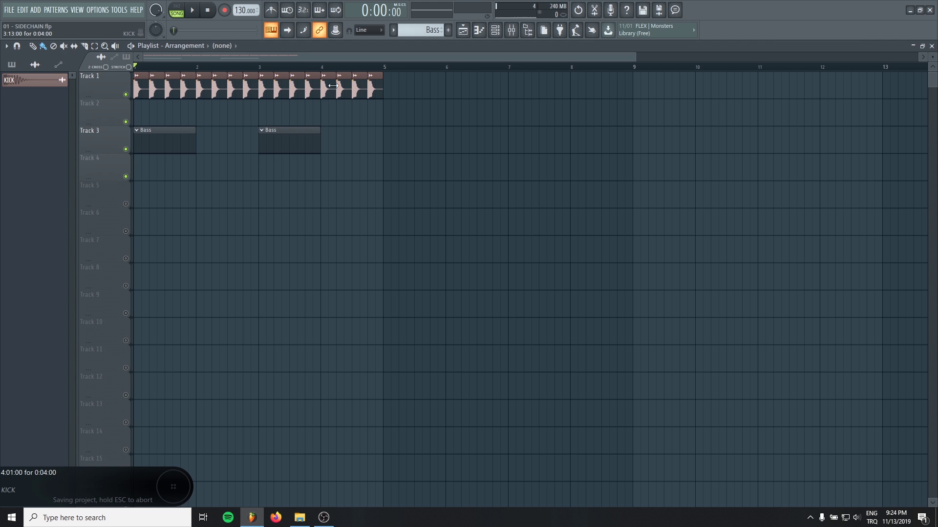
Step: Solo Track 1 and play the song to hear the kick on its own
right_click(126, 95)
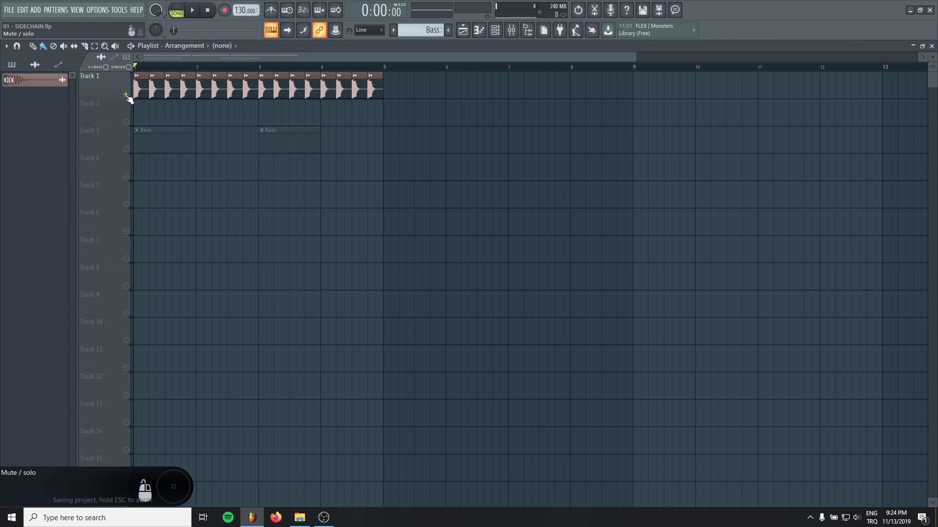
key("space")
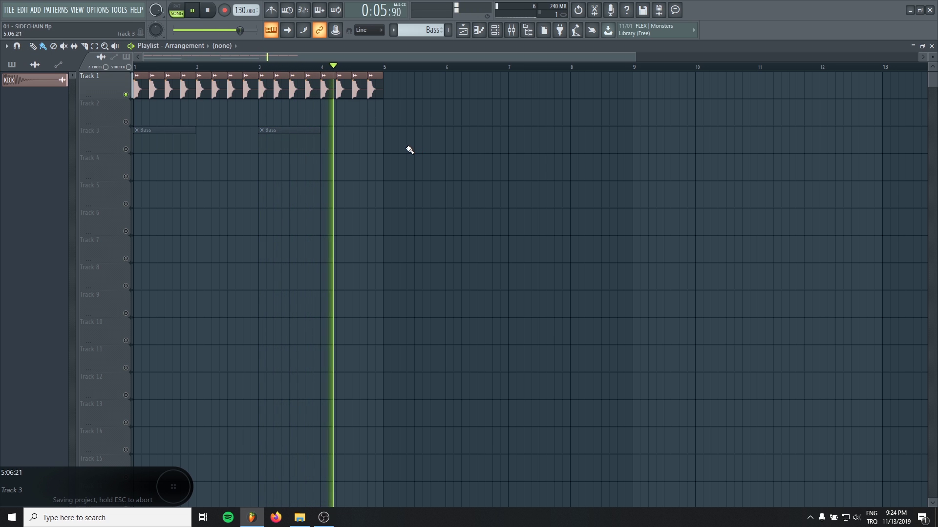
key("space")
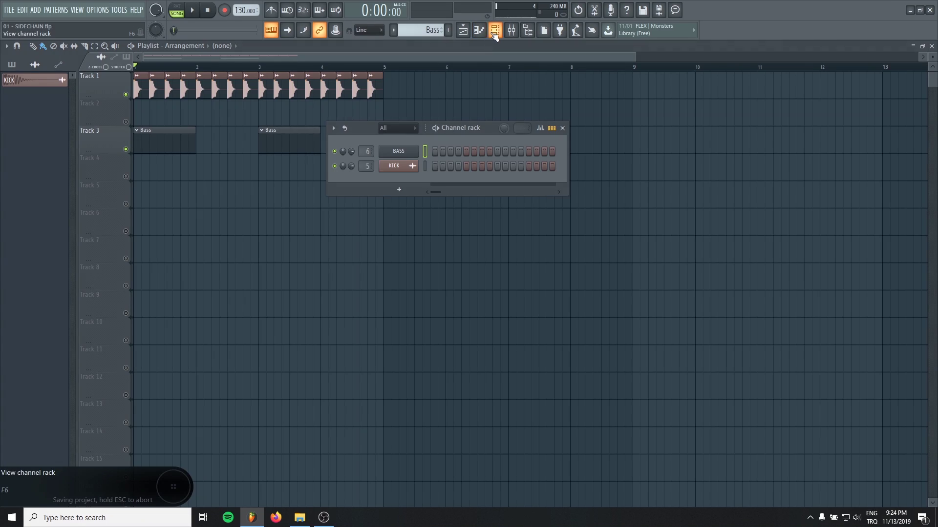
Step: In the BASS piano roll, draw short F4 notes with G4 and G#4 pickups, then audition them
right_click(414, 151)
left_click(429, 152)
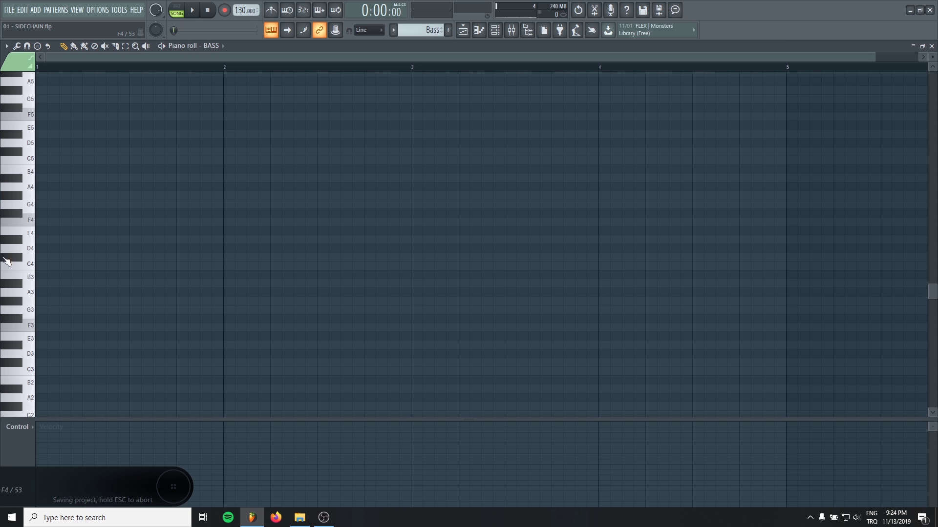
left_click(60, 328)
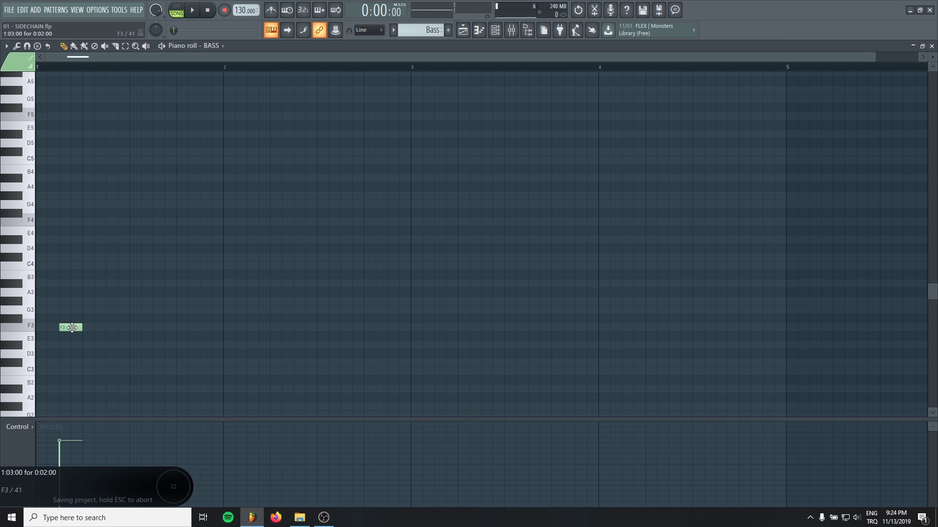
left_click_drag(78, 233, 78, 212)
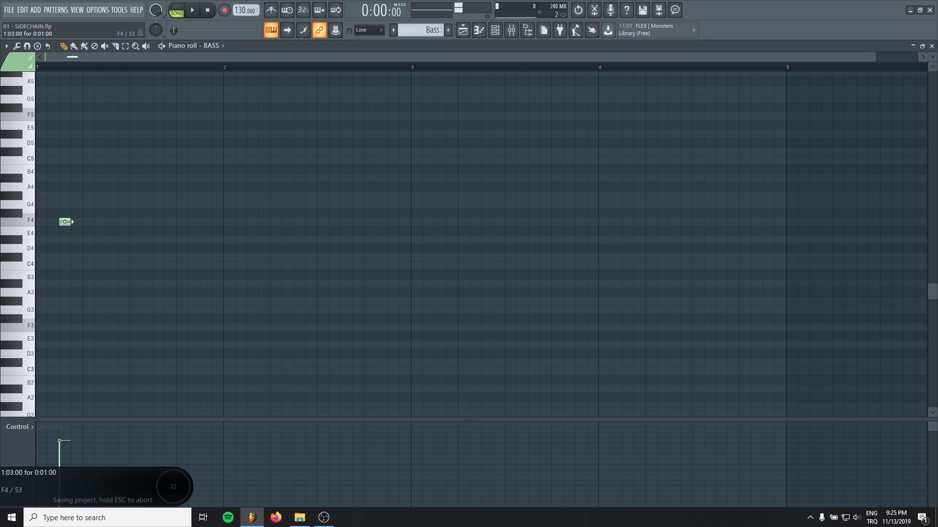
left_click(97, 222)
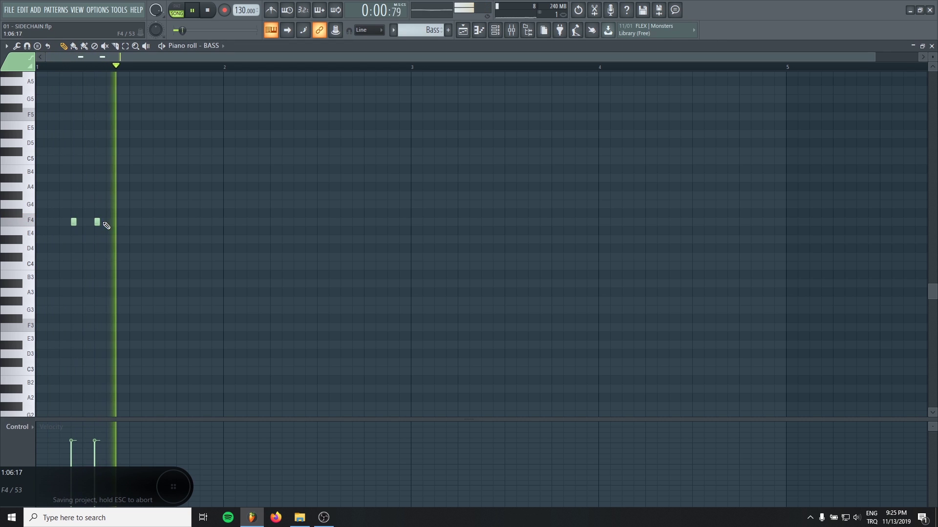
left_click_drag(112, 221, 127, 223)
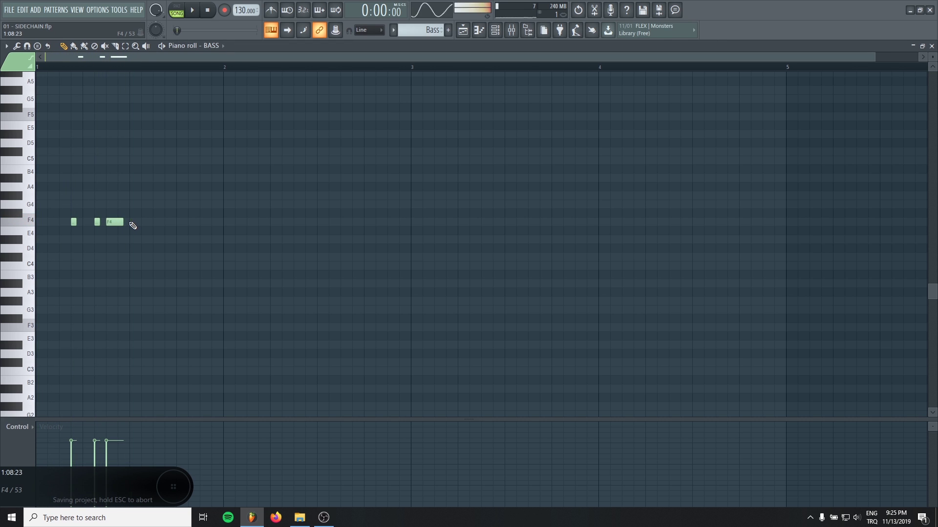
left_click(156, 222)
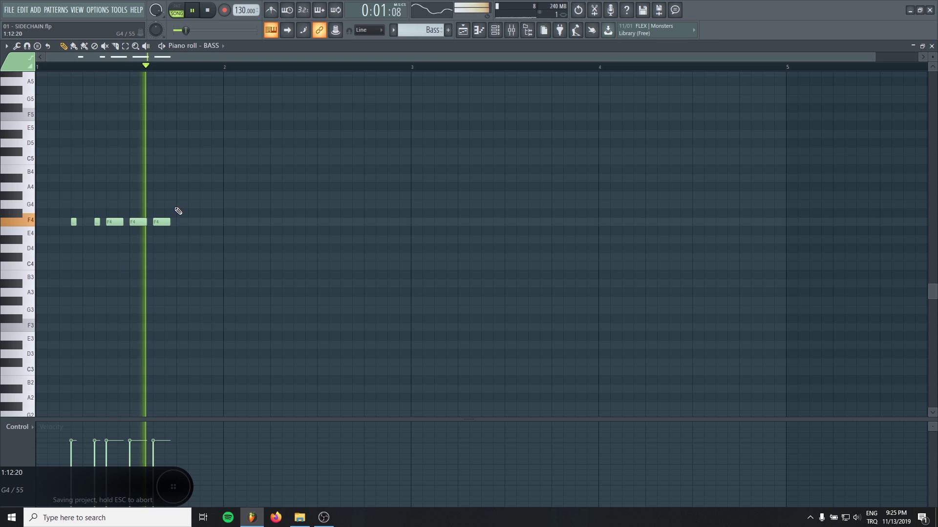
left_click(202, 195)
key("space")
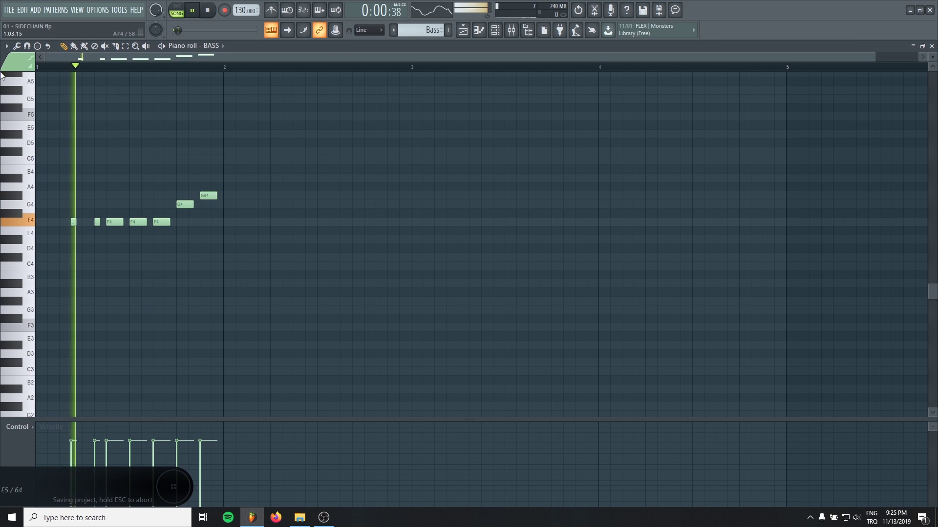
Step: Duplicate the bass notes a bar later, nudge them right, and remove the stray long notes
key("ctrl+a")
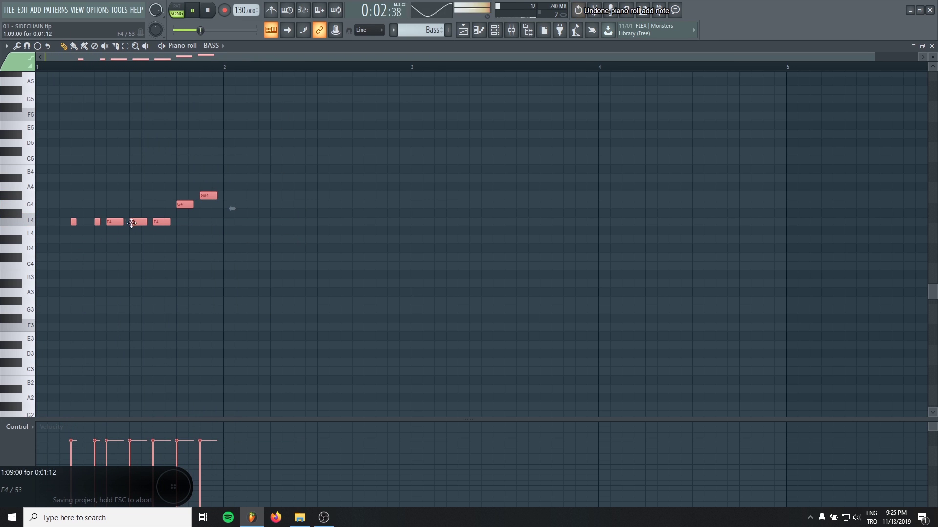
key("space")
key("ctrl+b")
key("shift+Right")
left_click(449, 220)
key("space")
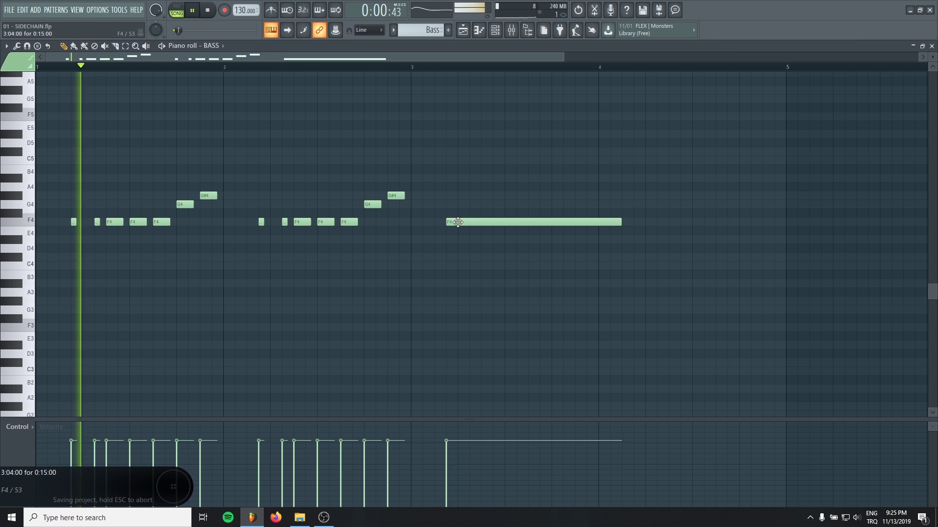
right_click(450, 220)
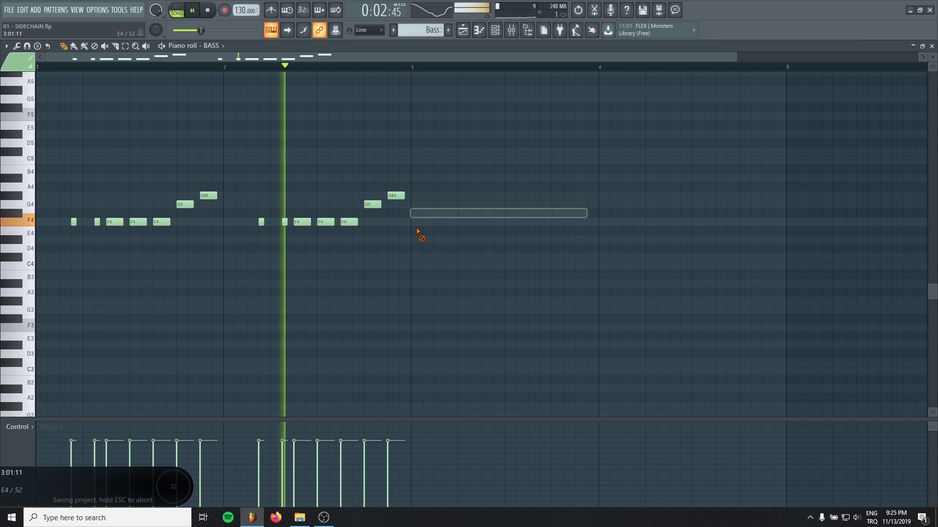
key("space")
left_click(367, 225)
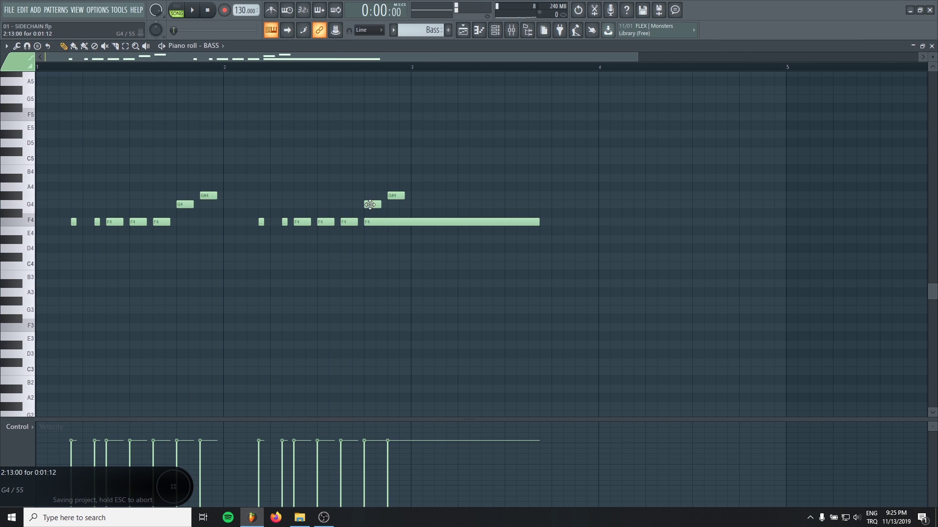
right_click(389, 226)
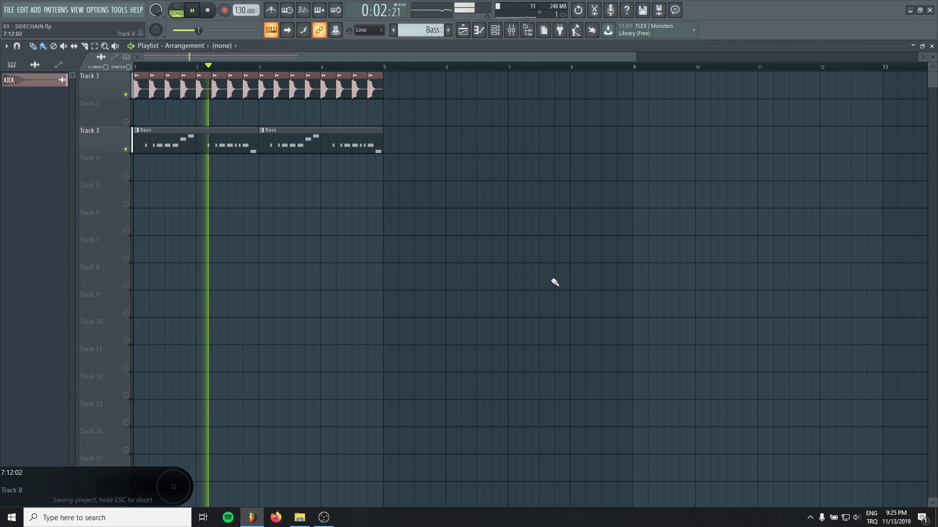
Step: Show the Mixer with the BASS insert selected
left_click(511, 30)
double_click(324, 142)
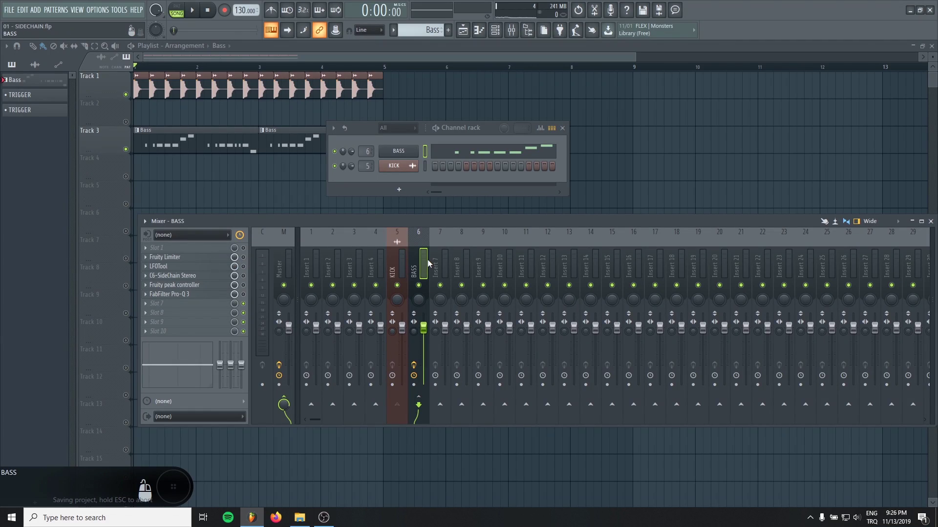
Step: Route a sidechain send from the KICK insert into the BASS insert
left_click(395, 242)
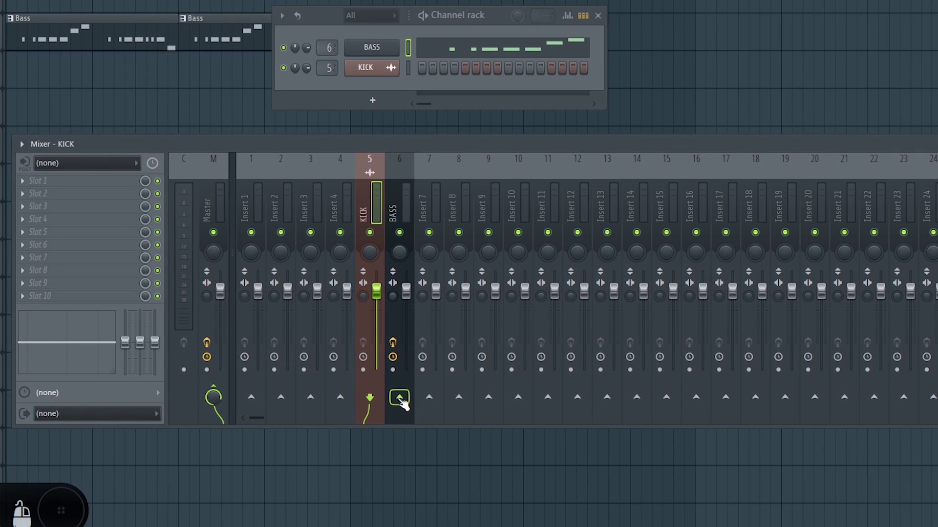
right_click(400, 399)
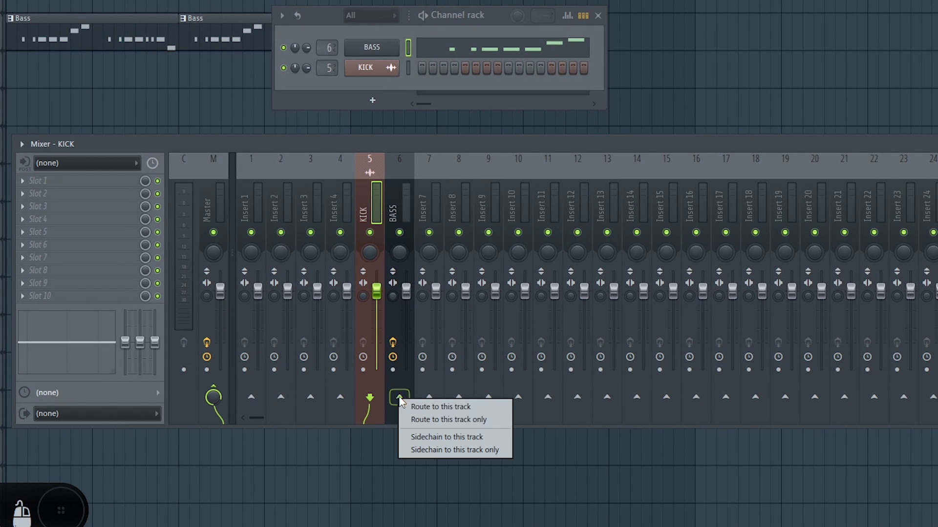
left_click(432, 438)
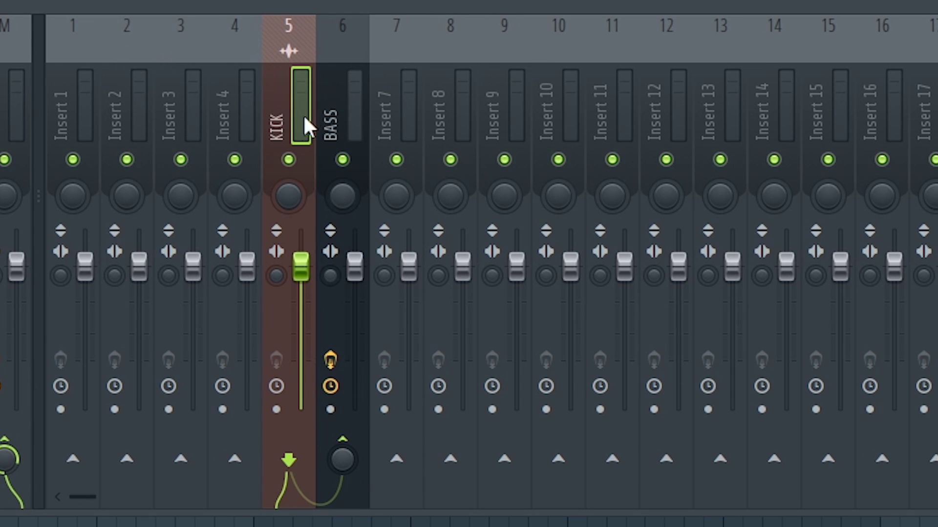
left_click(346, 440)
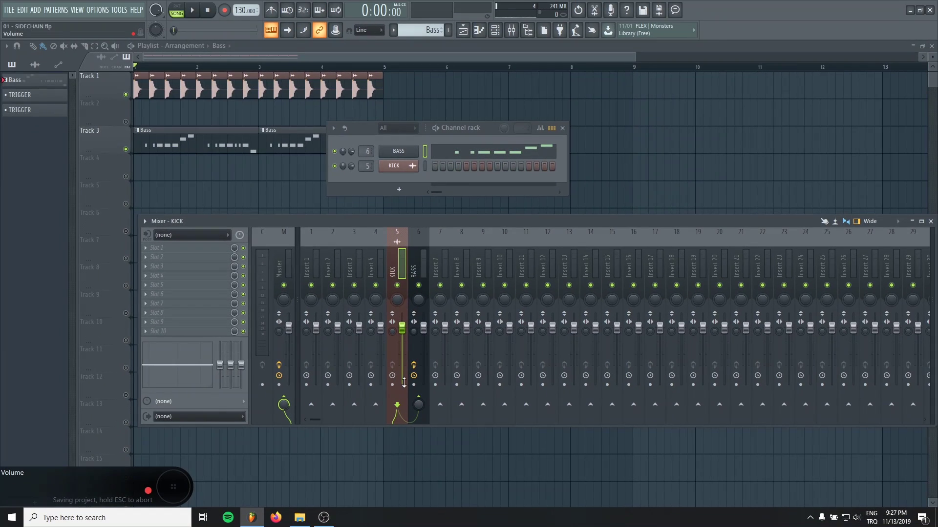
Step: Switch the BASS Fruity Limiter to COMP mode with KICK as its sidechain source
left_click(422, 252)
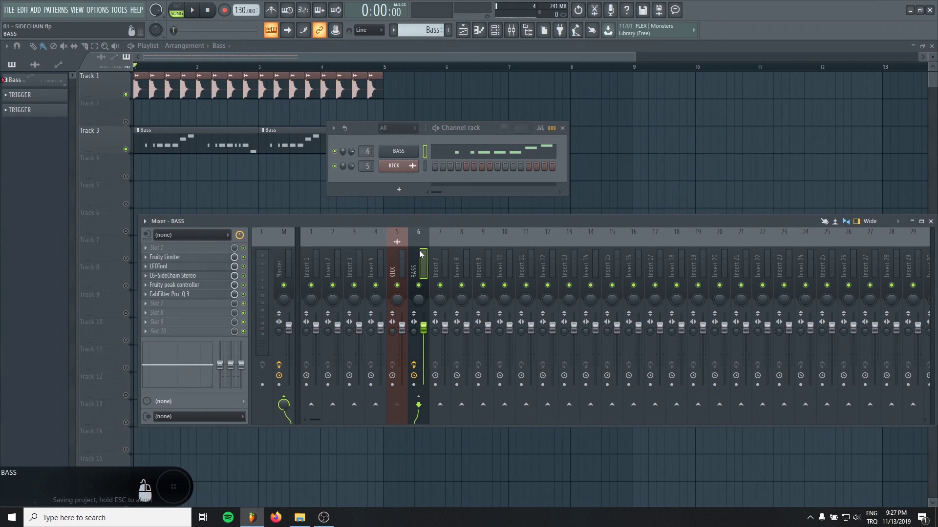
left_click(247, 258)
left_click_drag(586, 98, 471, 105)
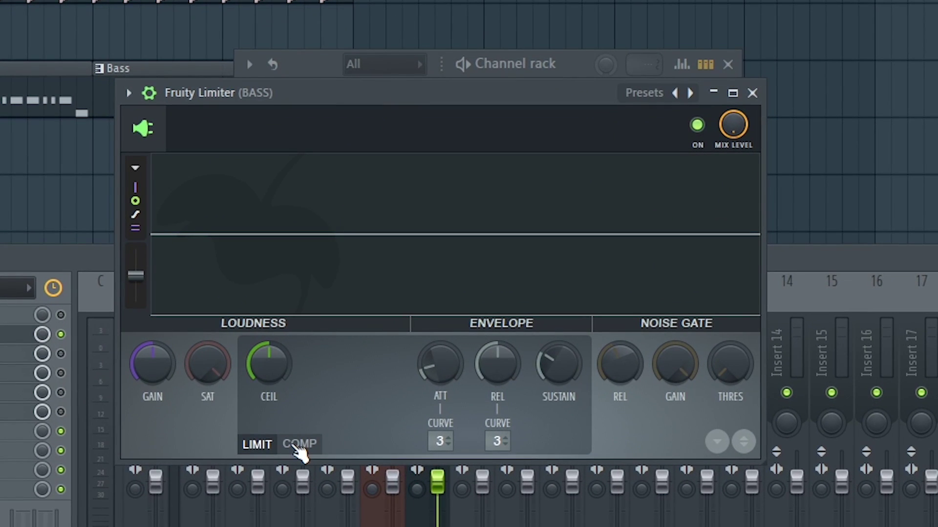
left_click(299, 445)
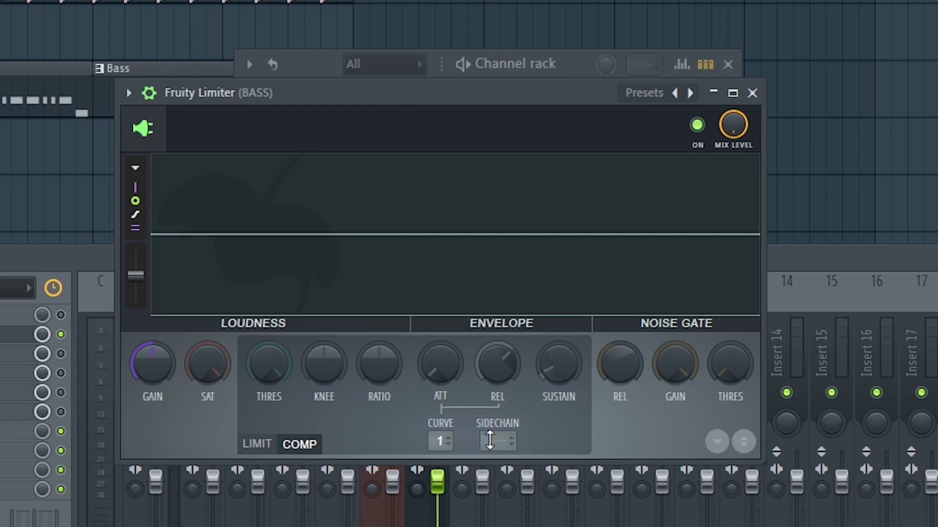
left_click(490, 440)
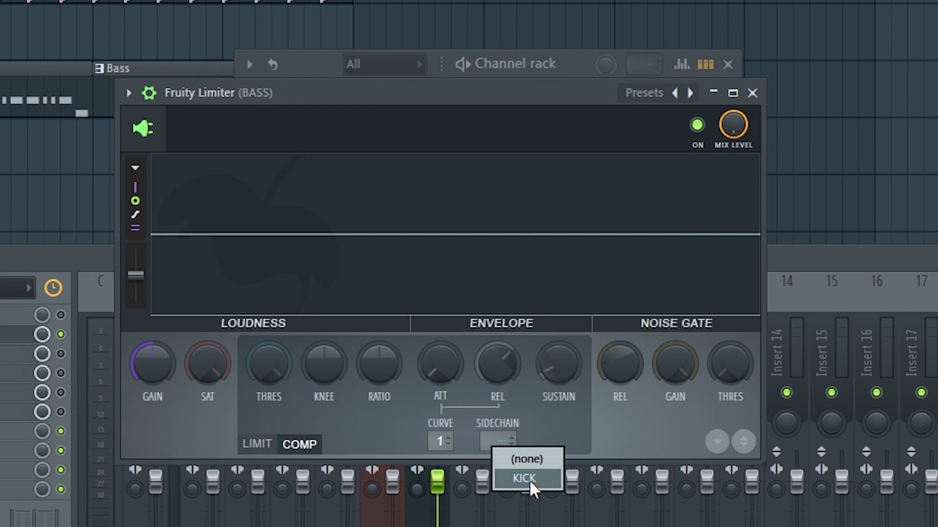
left_click(438, 176)
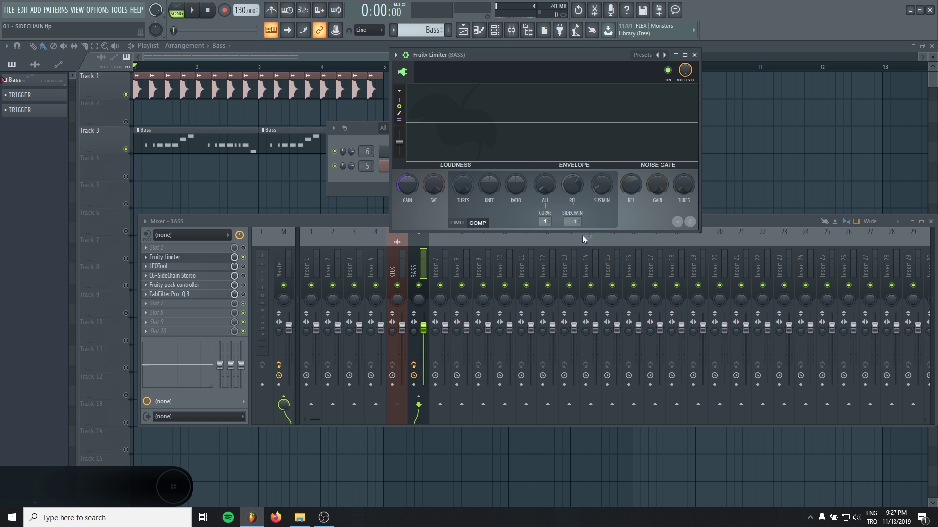
Step: Lower the bass compressor's threshold and raise its ratio
left_click_drag(462, 56, 387, 89)
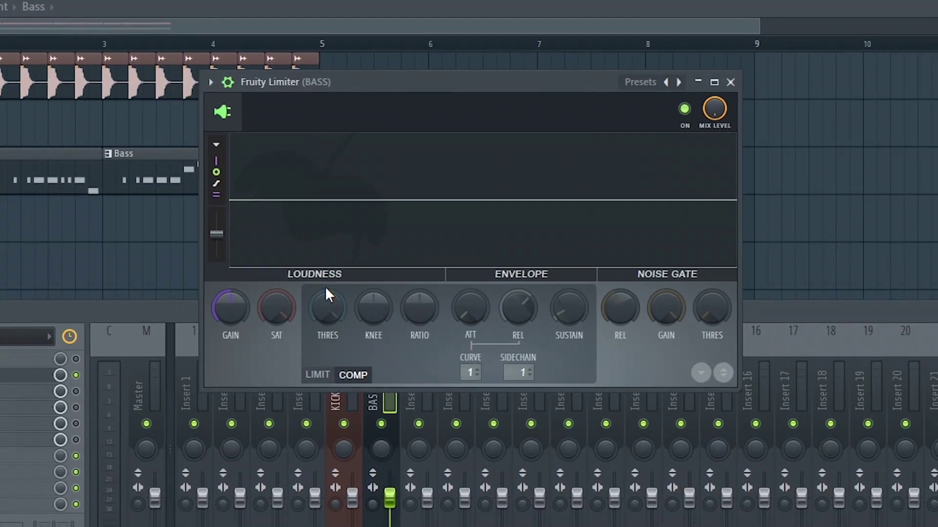
left_click_drag(382, 222, 383, 239)
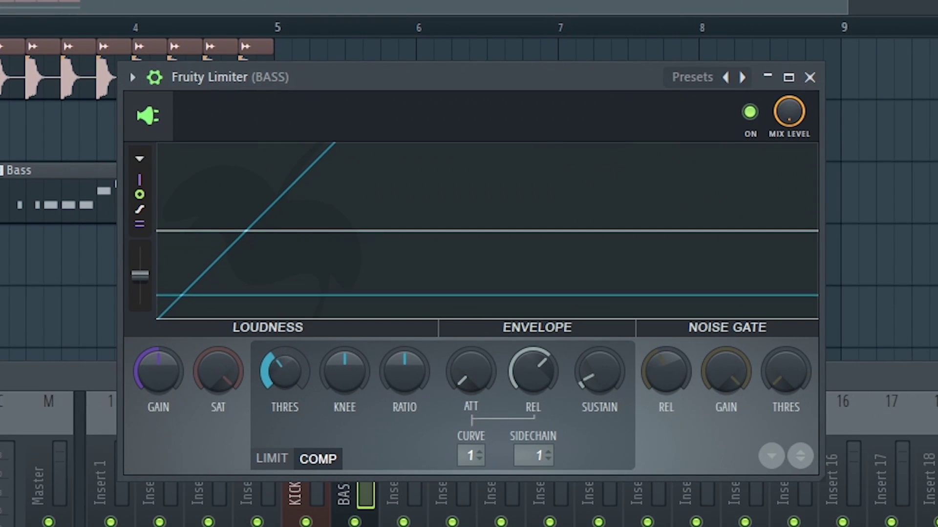
left_click_drag(284, 371, 285, 375)
left_click_drag(405, 371, 404, 349)
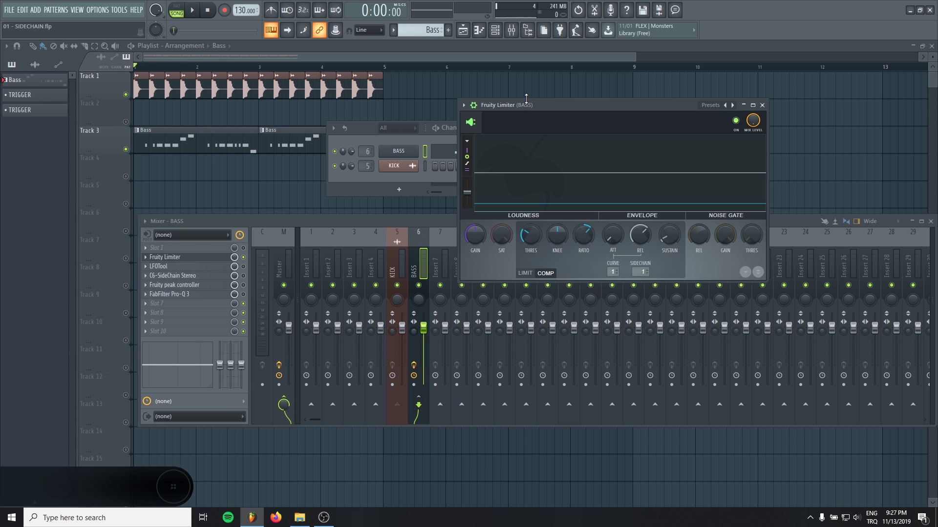
left_click_drag(522, 107, 453, 92)
Step: Turn up the bass compressor's knee and audition the result during playback
key("space")
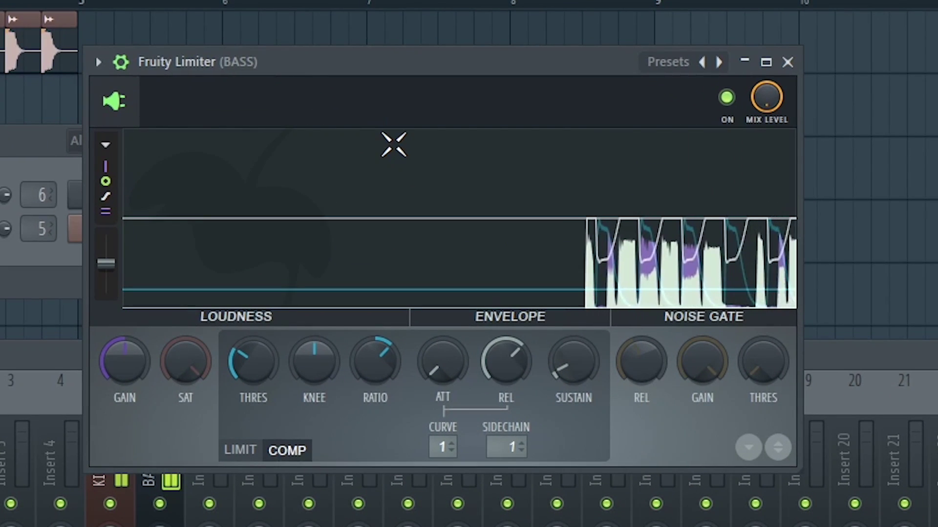
mouse_move(397, 147)
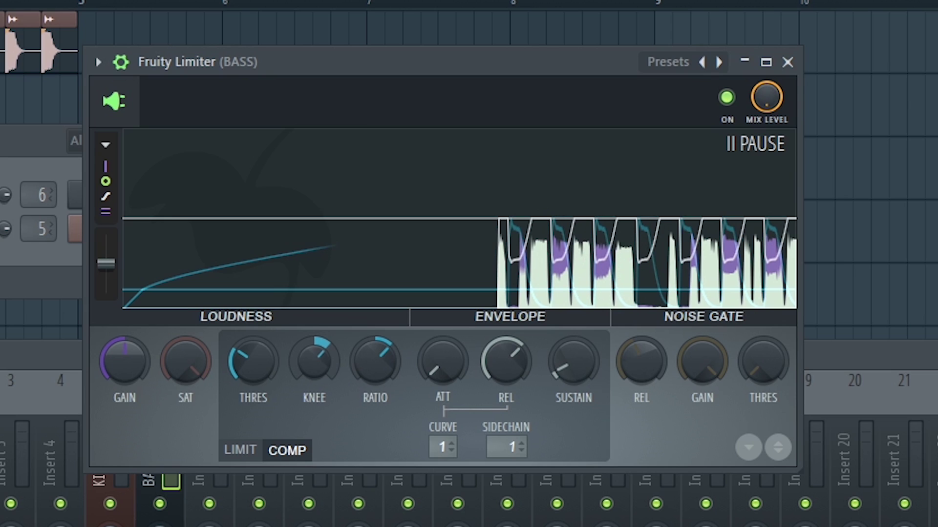
left_click_drag(314, 361, 314, 354)
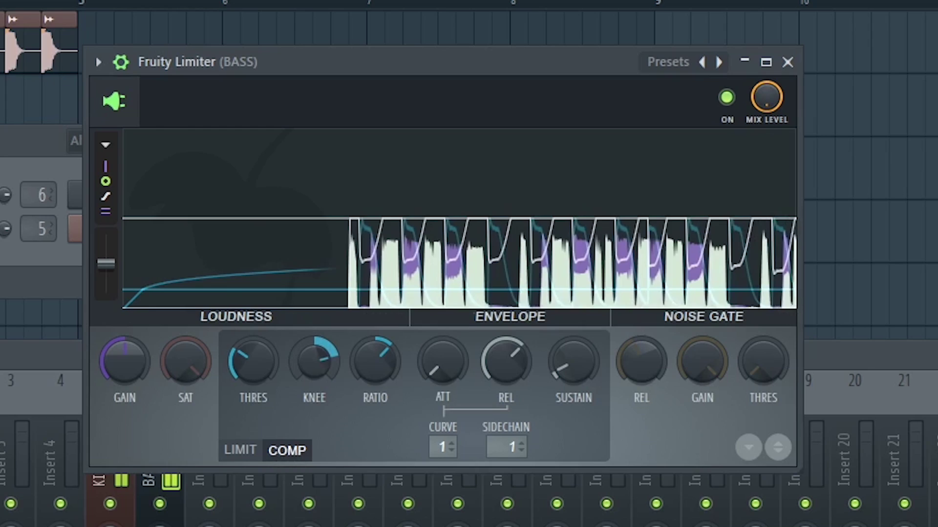
left_click_drag(314, 354, 314, 341)
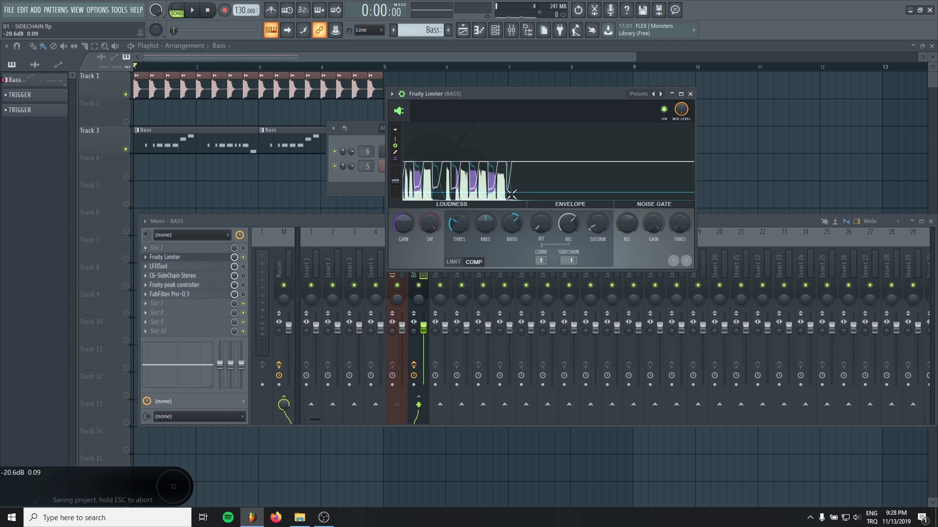
key("space")
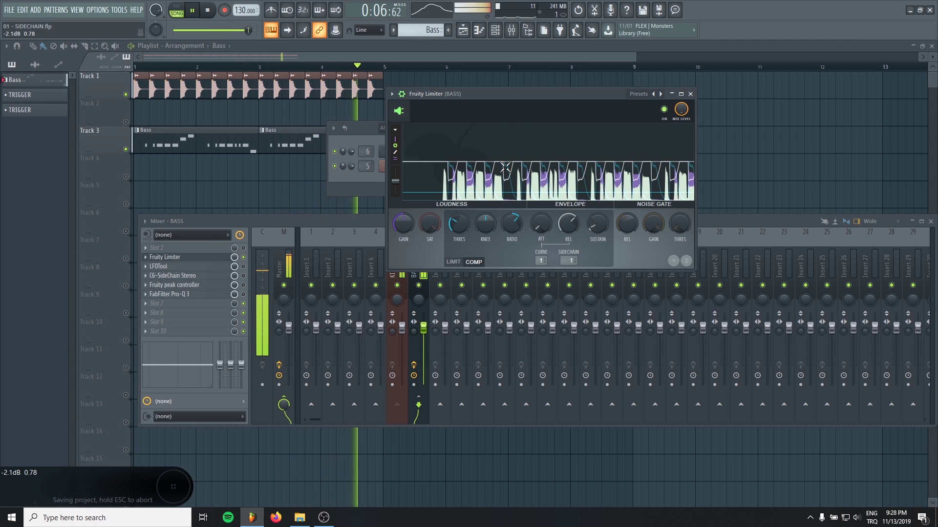
key("space")
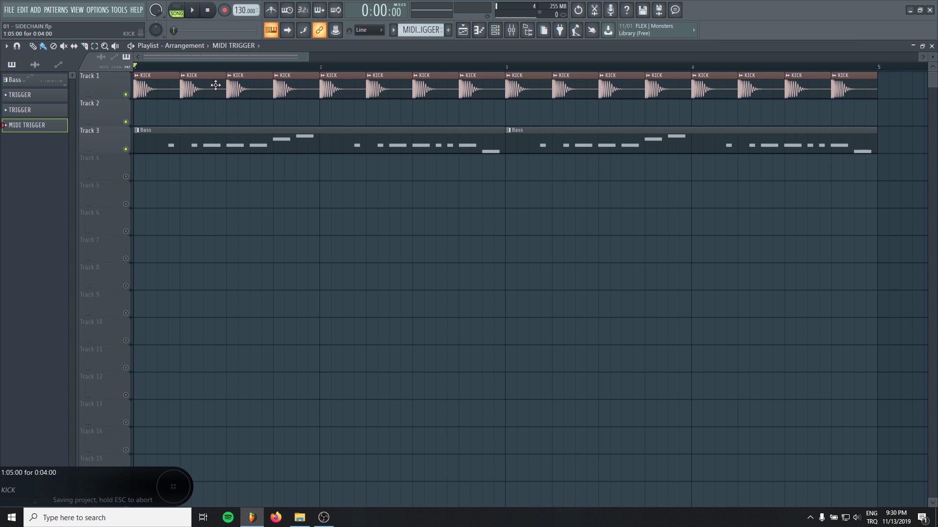
Step: Move the KICK clip, play the arrangement, and select the first bar as a time range
mouse_move(199, 86)
left_mouse_down()
mouse_move(178, 86)
mouse_move(216, 87)
left_mouse_up()
key("space")
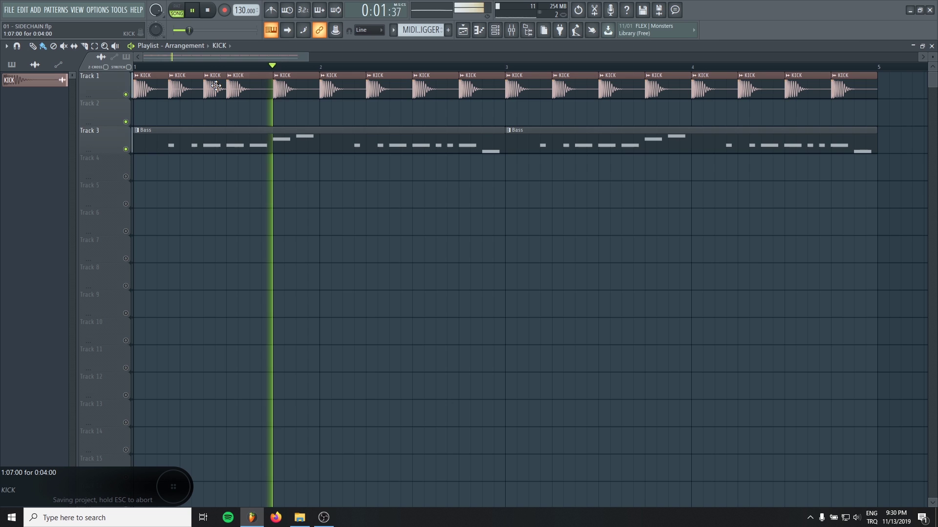
key("space")
left_click_drag(319, 68, 134, 67)
left_click(520, 27)
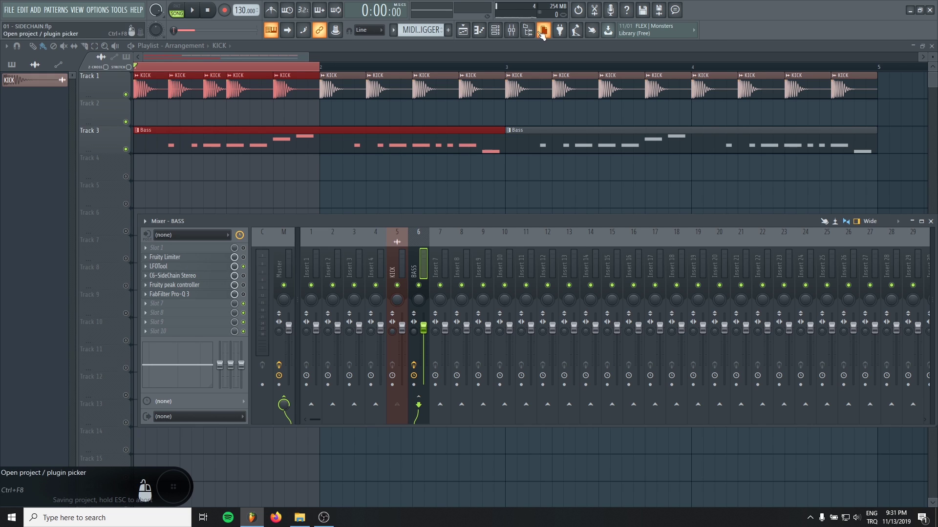
Step: Insert a MIDI Out channel from the BASS channel's menu and close its window
left_click(495, 30)
right_click(490, 151)
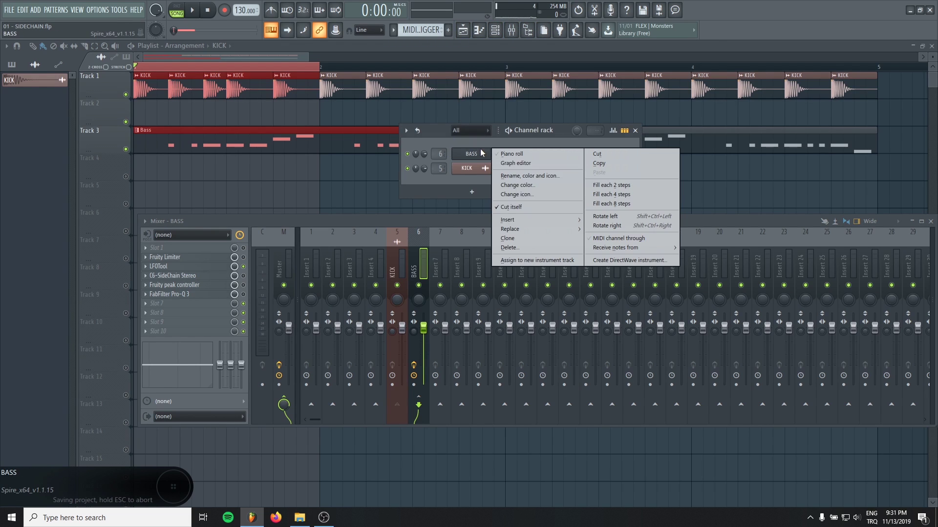
mouse_move(513, 216)
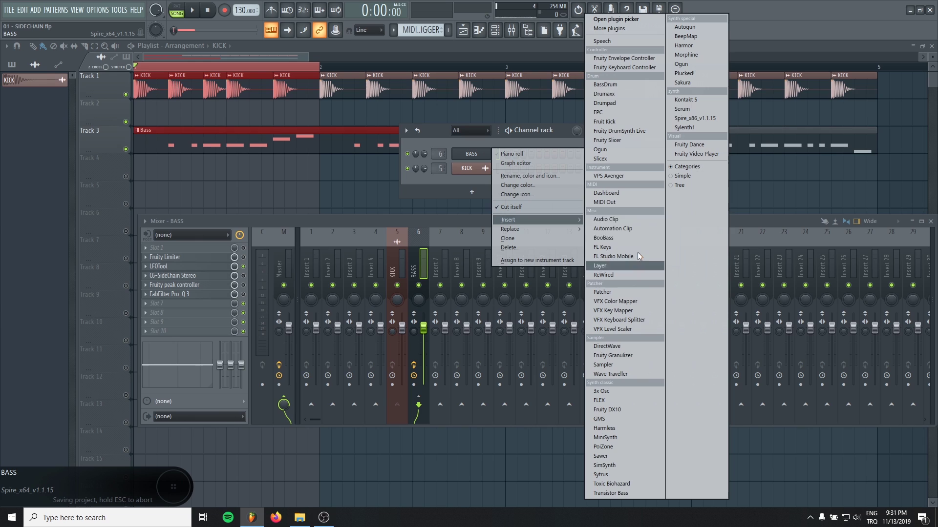
left_click(635, 203)
left_click_drag(216, 156, 297, 187)
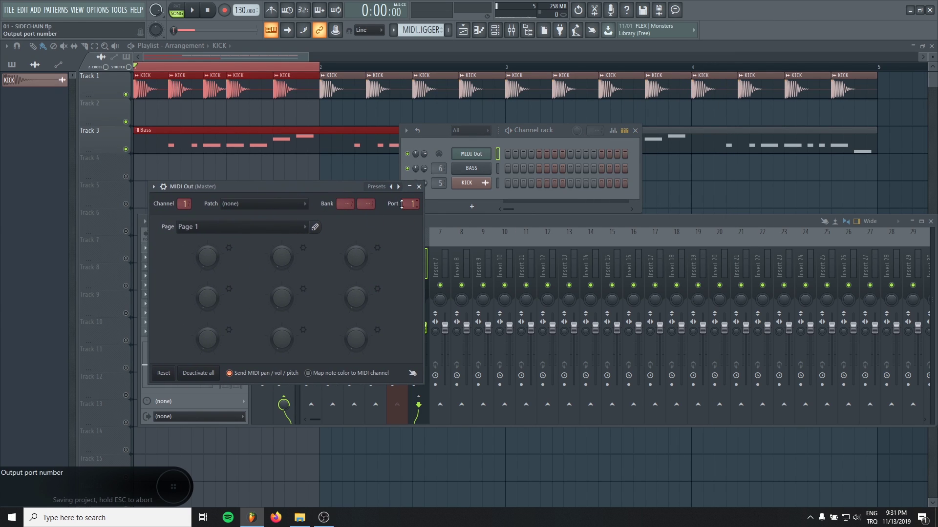
left_click(419, 186)
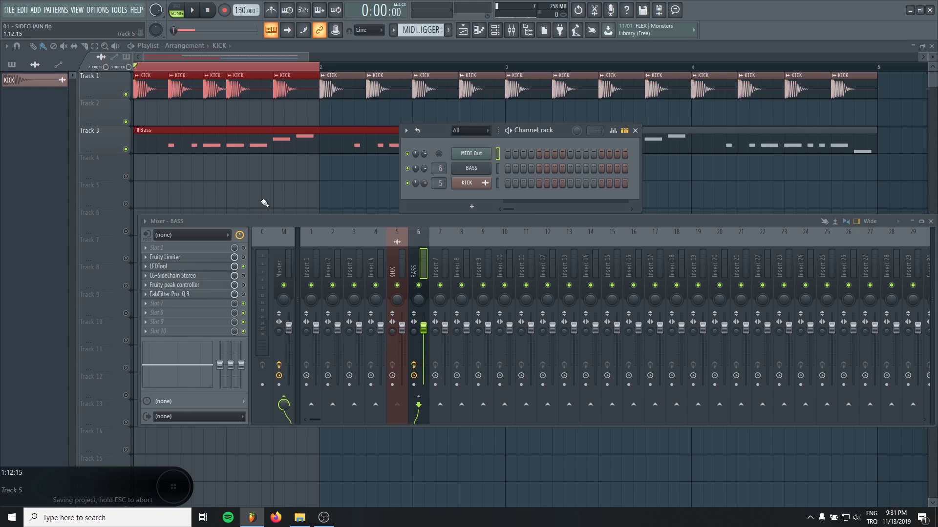
Step: Set LFOTool's MIDI input port to 1 in its wrapper settings on the BASS insert
left_click(209, 269)
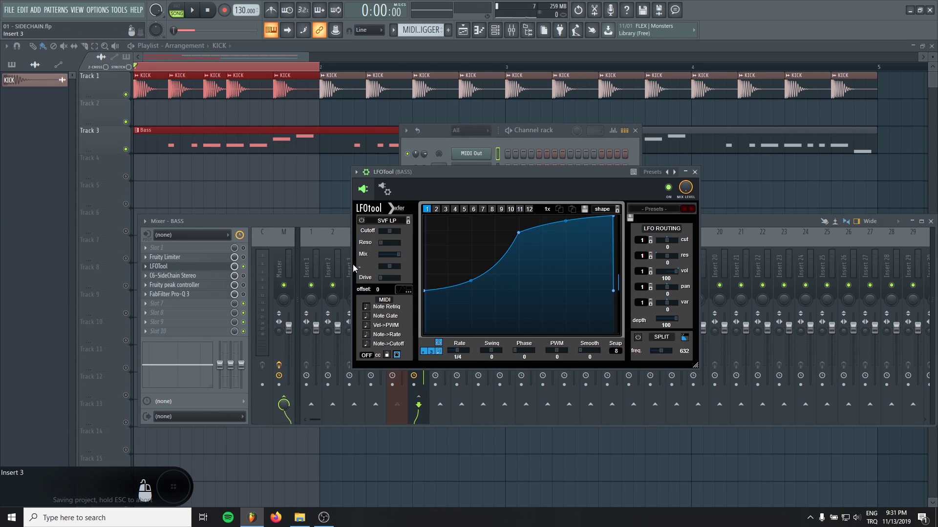
left_click(386, 188)
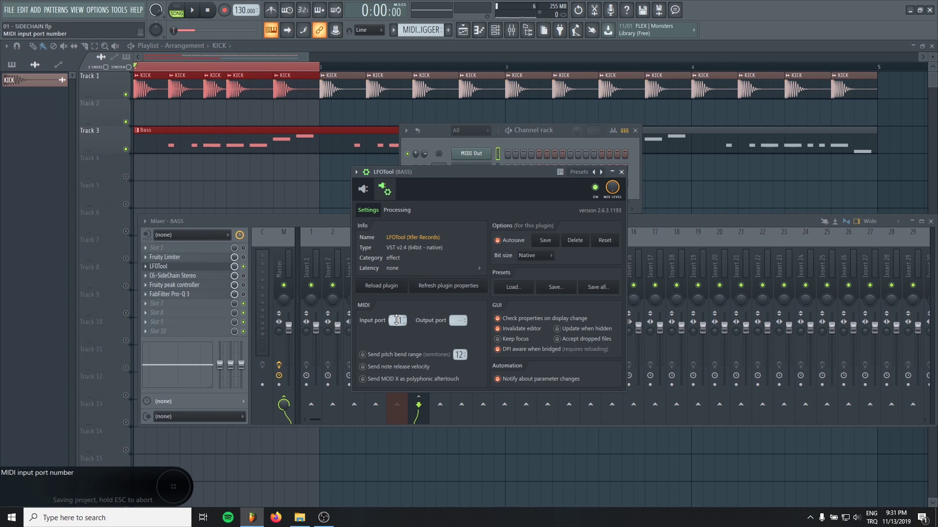
left_click(473, 153)
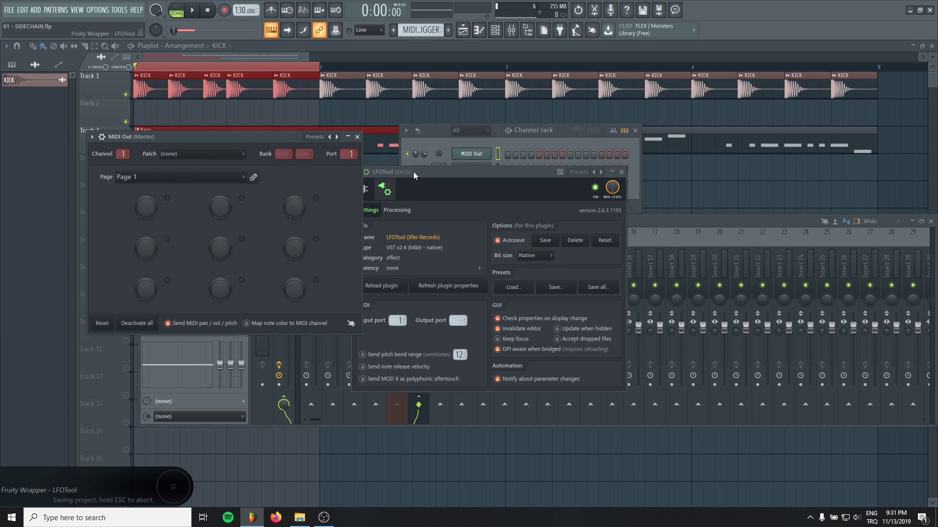
left_click_drag(414, 171, 477, 171)
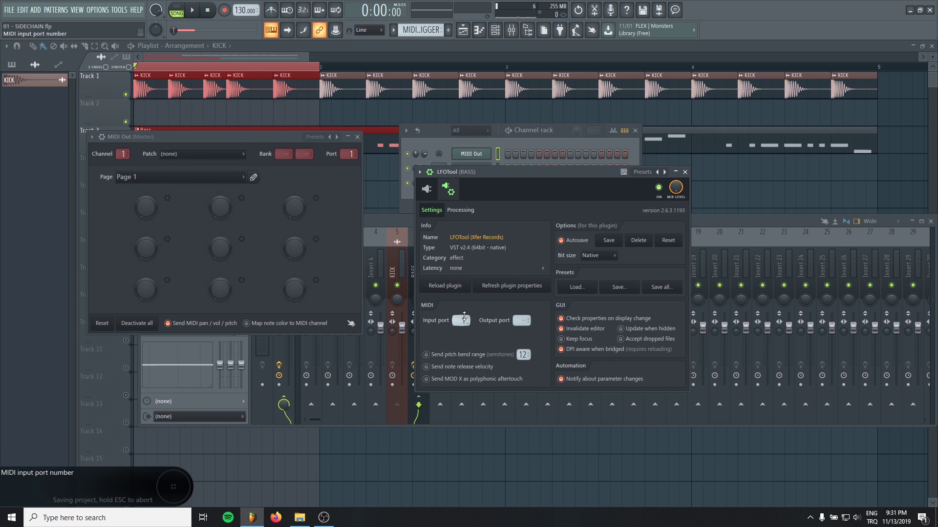
scroll(464, 319, "up", 2)
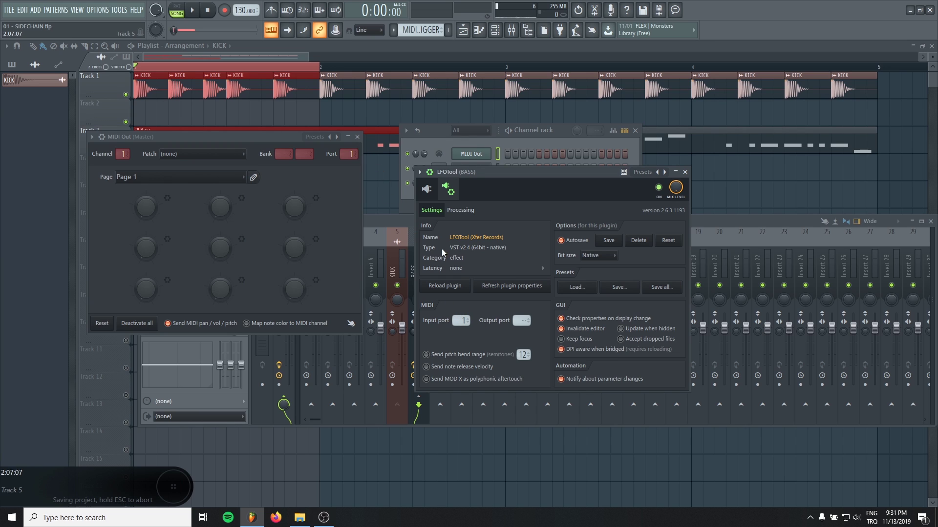
left_click(357, 138)
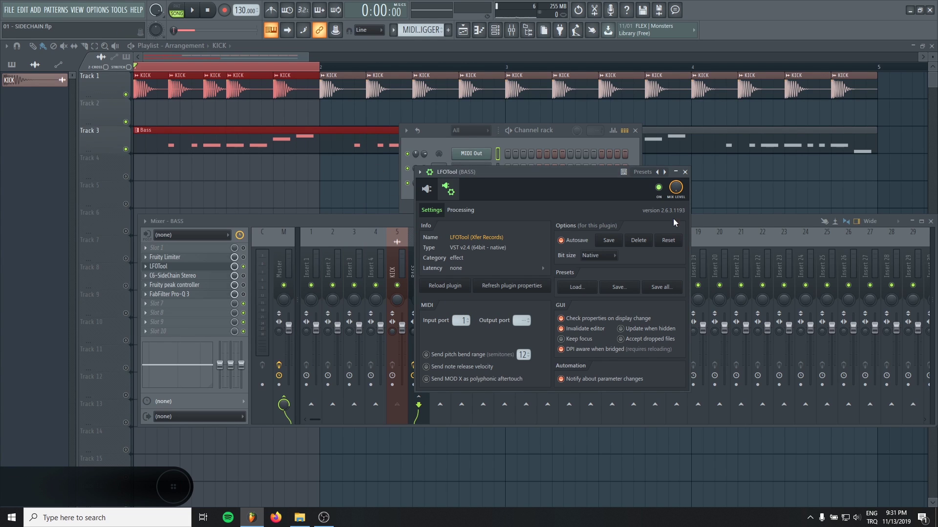
Step: Place the MIDI TRIGGER clip across the first bar of Track 2
left_click(685, 172)
left_click(34, 125)
left_click_drag(375, 103, 150, 98)
Step: Draw five short C4 notes in the MIDI Out channel's piano roll
key("F6")
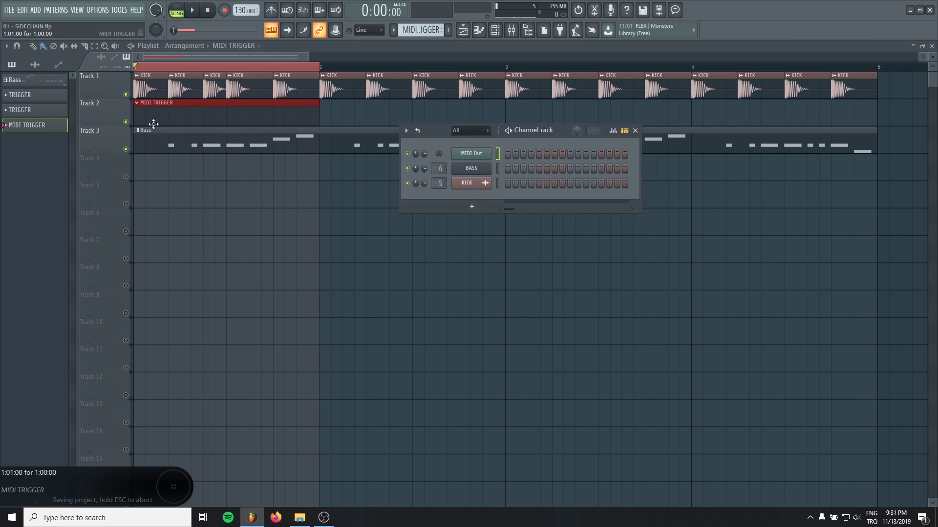
right_click(473, 153)
left_click(518, 151)
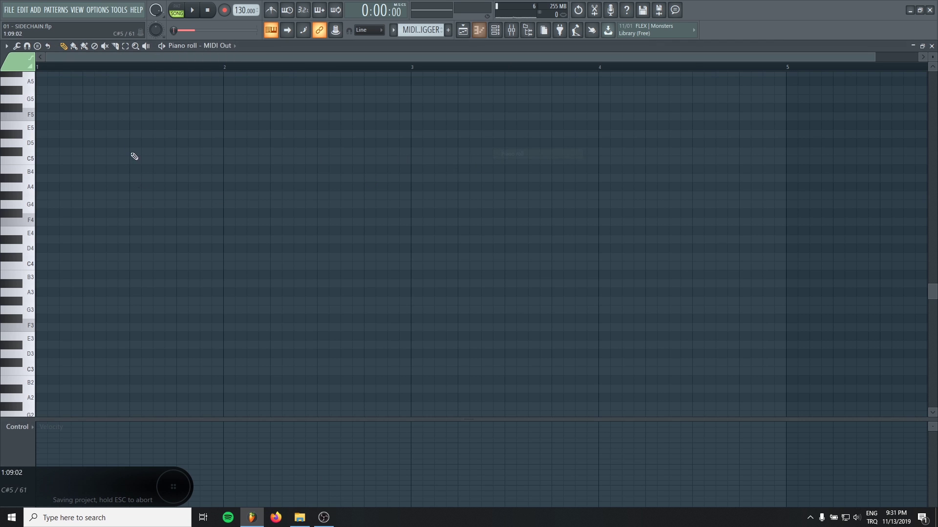
left_click(38, 266)
scroll(38, 264, "up", 2)
left_click(96, 266)
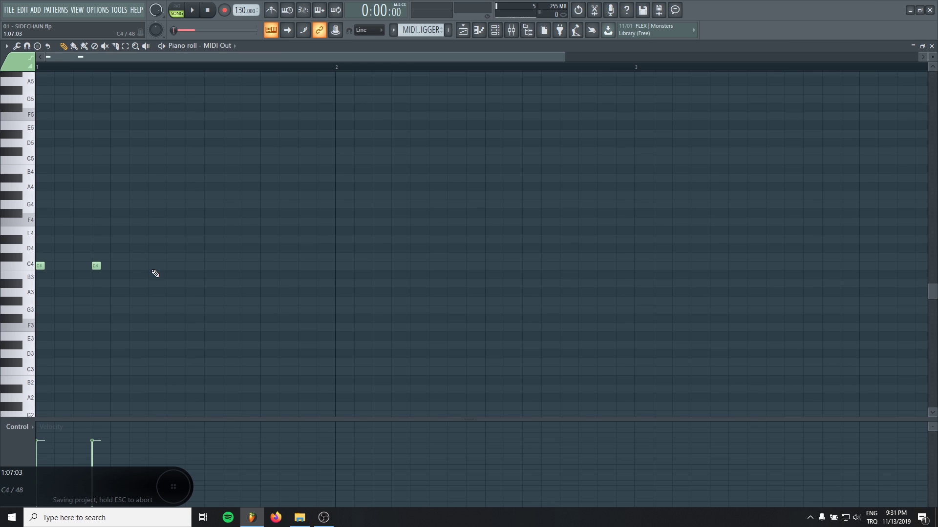
left_click(152, 266)
left_click(189, 267)
left_click(263, 266)
key("F7")
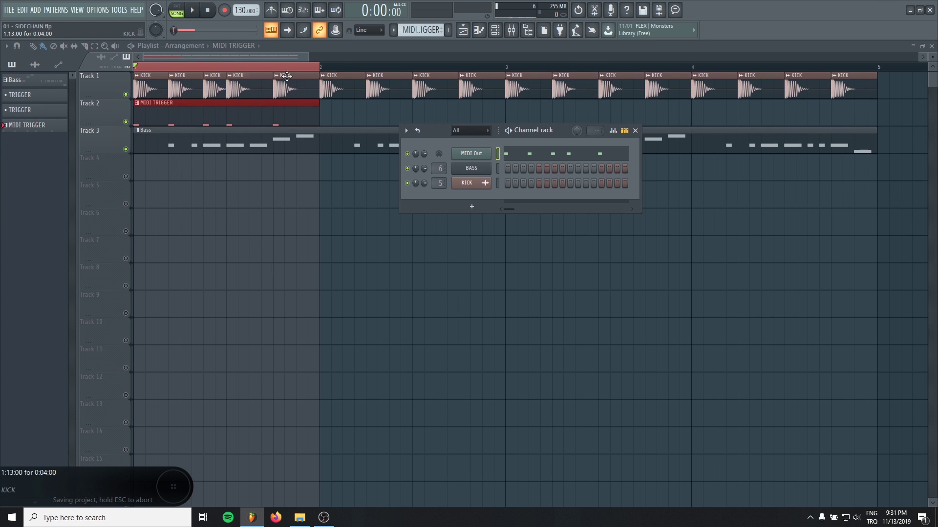
Step: Shape the BASS LFOTool curve: first point at 0%, second at 100%, sloped drop
left_click(511, 29)
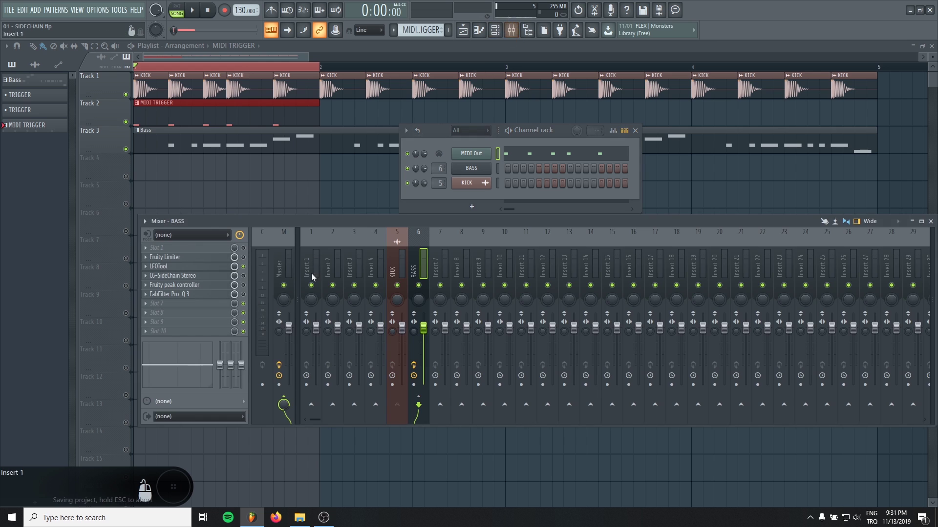
left_click(205, 267)
left_click(427, 190)
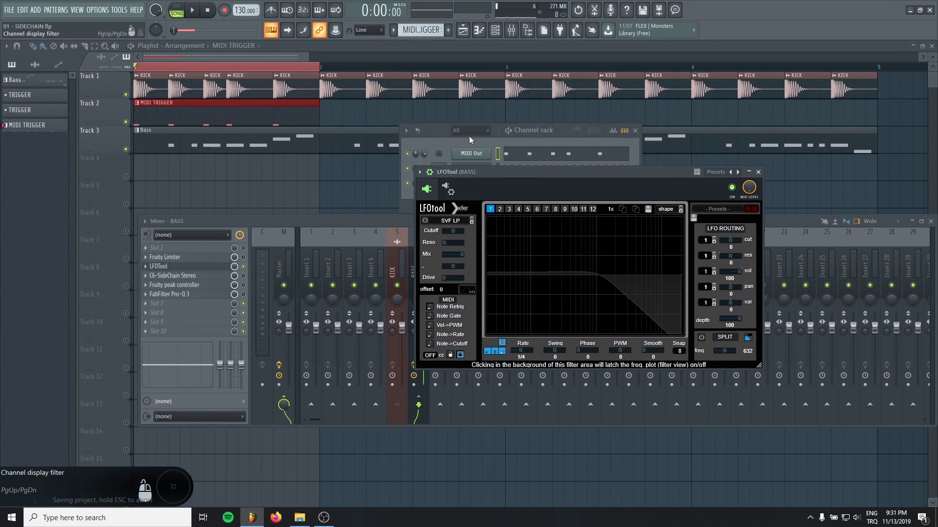
left_click_drag(487, 288, 486, 342)
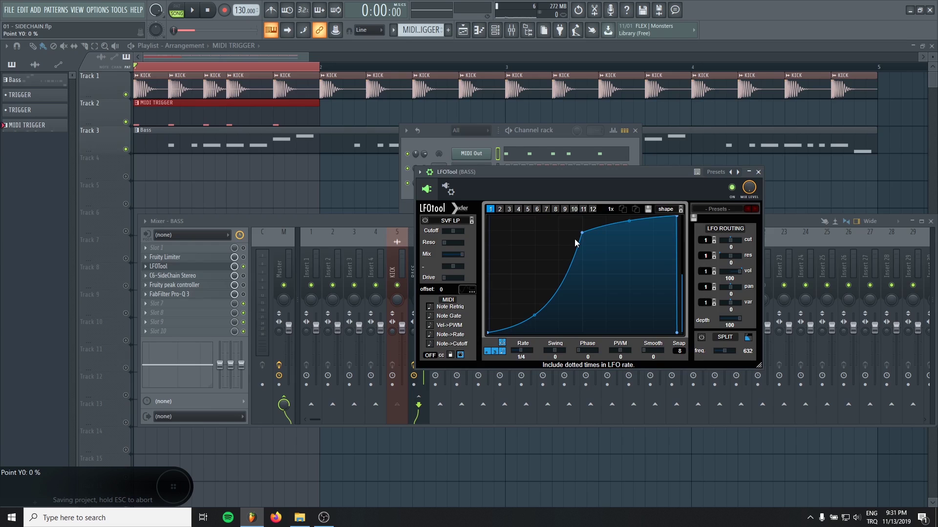
left_click_drag(574, 239, 605, 222)
left_click_drag(676, 218, 665, 217)
left_click_drag(608, 175, 445, 160)
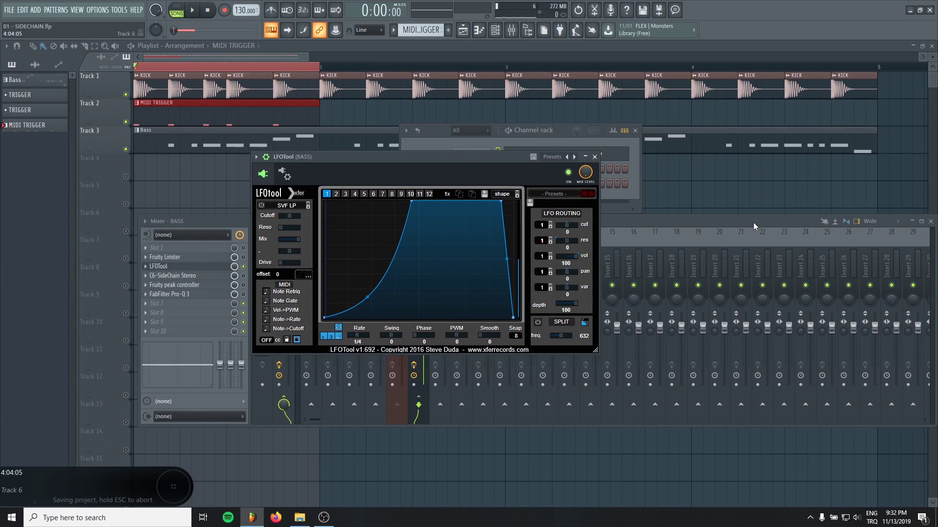
Step: During playback, show the waveform, enable Note Retrig and bend the rising ramp concave
key("space")
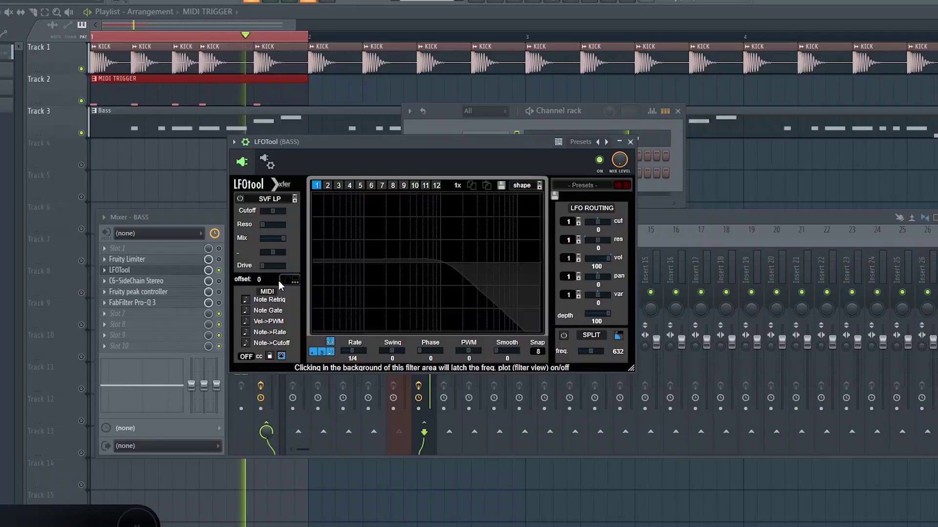
left_click(301, 275)
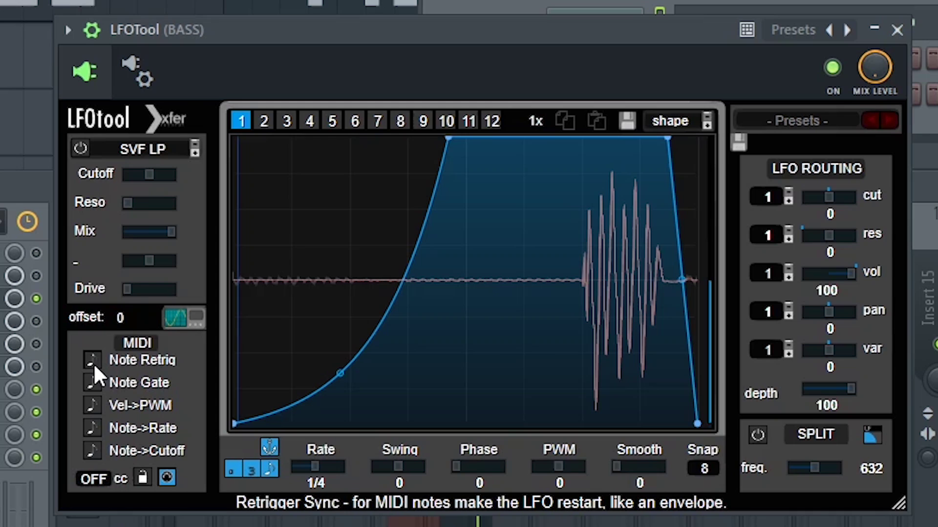
left_click(89, 363)
left_click_drag(197, 33, 313, 30)
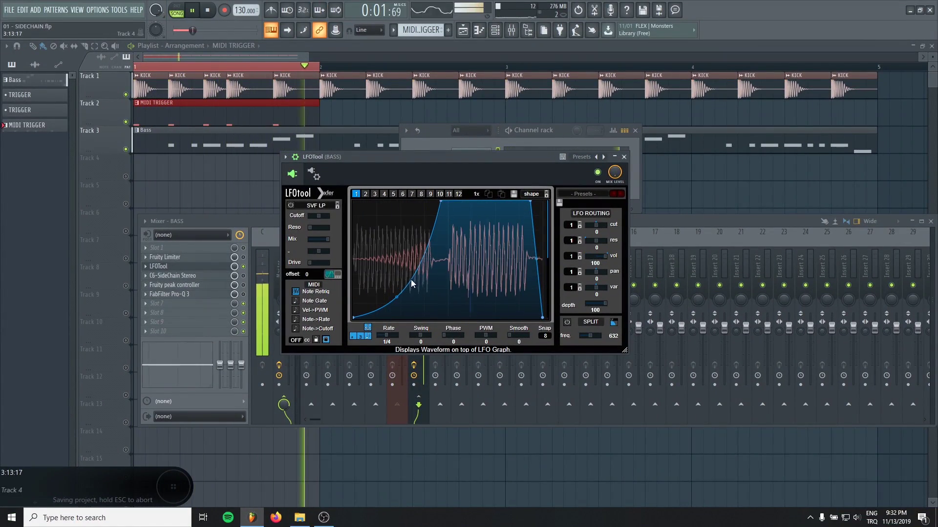
mouse_move(397, 297)
left_mouse_down()
mouse_move(393, 278)
mouse_move(394, 303)
left_mouse_up()
left_click_drag(444, 159, 445, 173)
key("space")
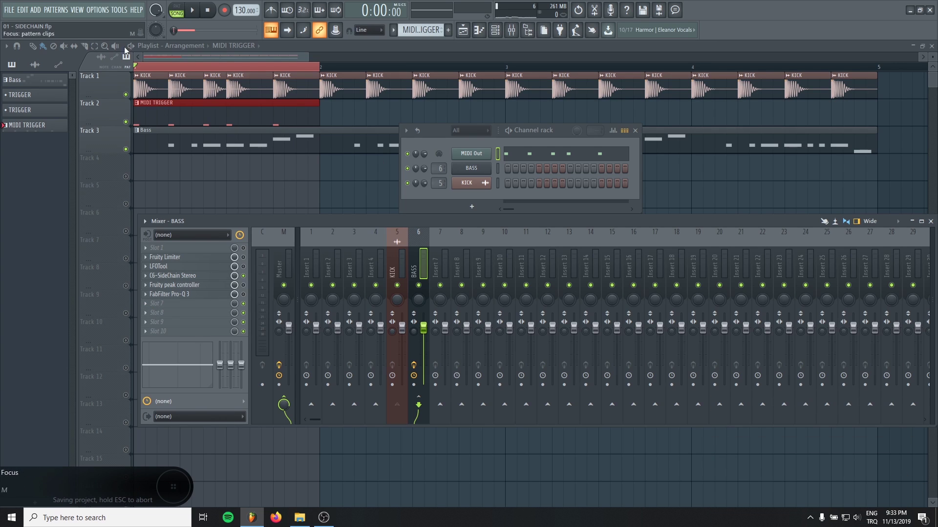
Step: Load the Bass > Bass with SC BD II preset into the BASS insert's C6-SideChain Stereo
left_click(208, 277)
left_click_drag(521, 144, 490, 142)
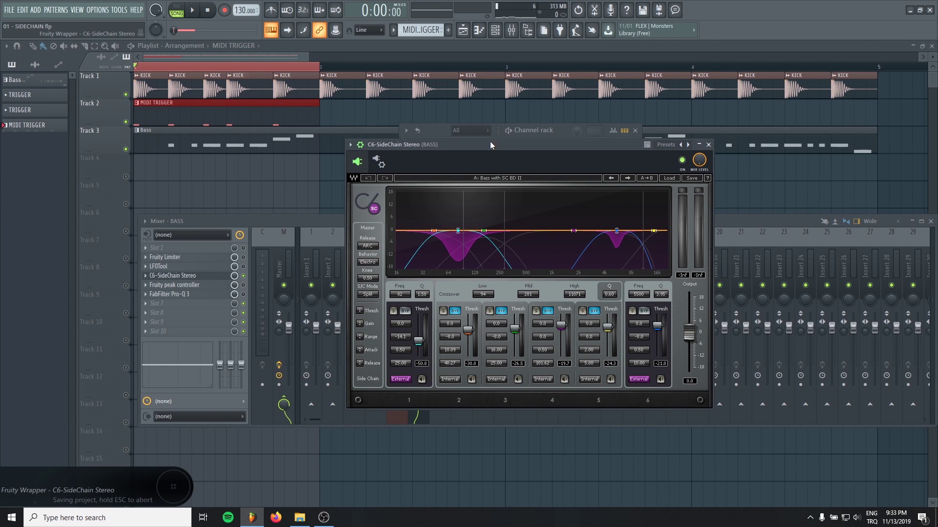
left_click(670, 178)
mouse_move(718, 332)
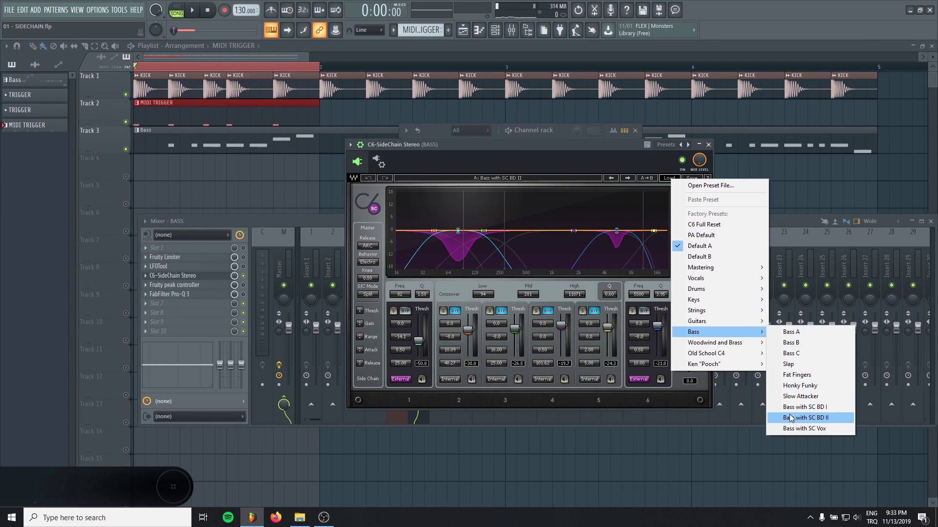
left_click(823, 419)
left_click_drag(384, 145, 432, 148)
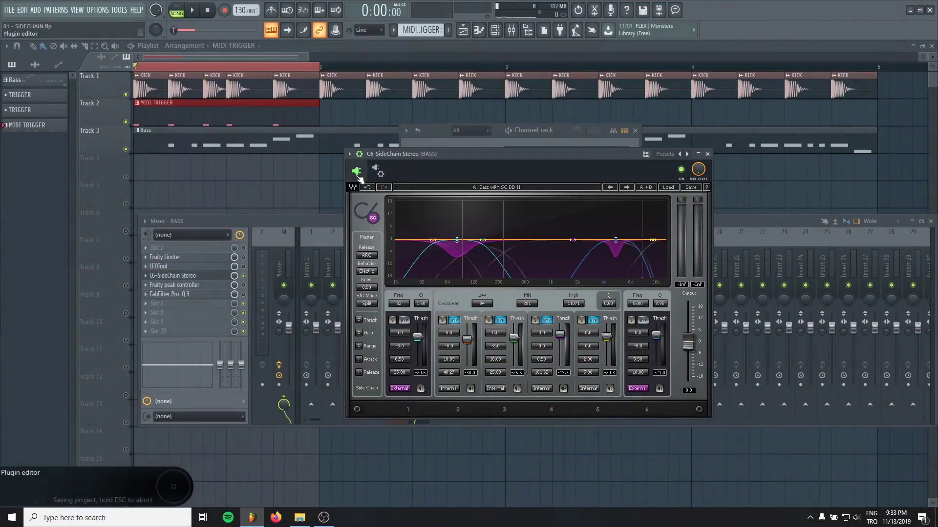
Step: Set the C6 wrapper's Stereo Aux In port to input 1, the KICK track
left_click(391, 180)
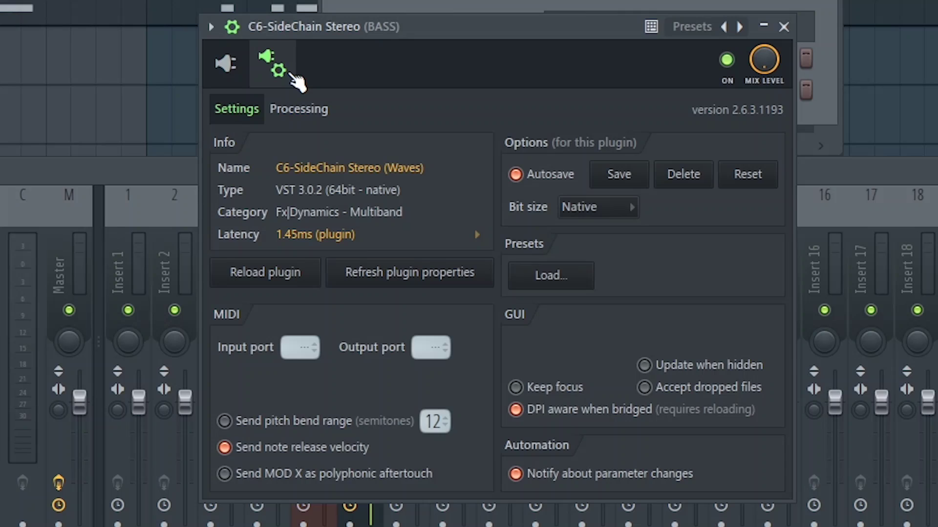
left_click(298, 111)
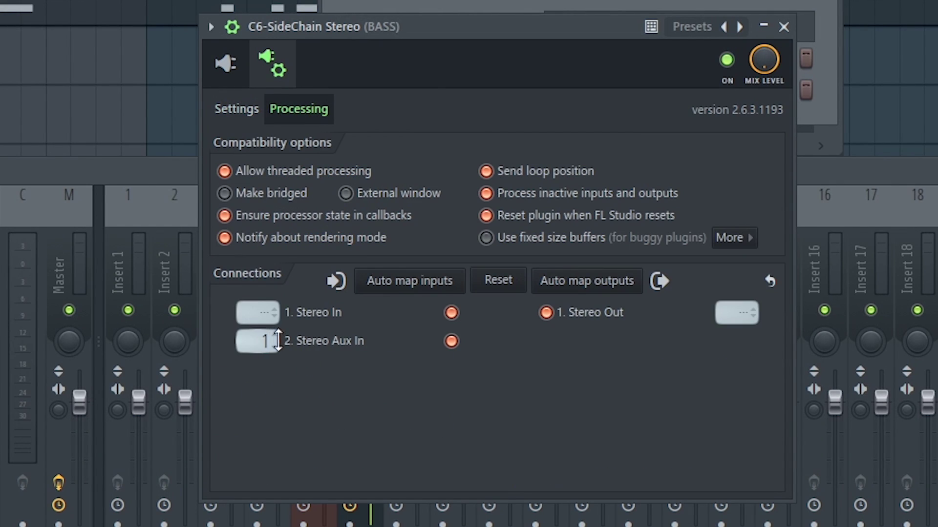
scroll(265, 343, "up", 1)
left_click(251, 343)
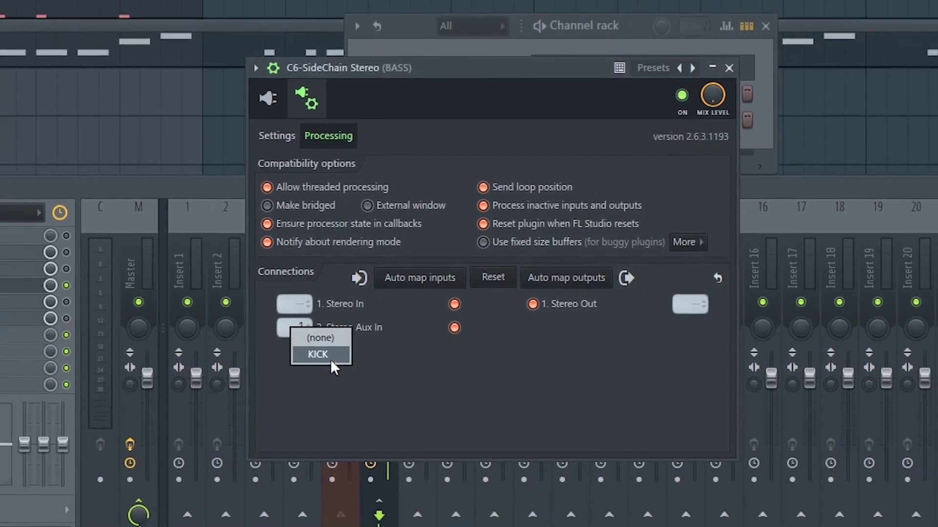
left_click(336, 347)
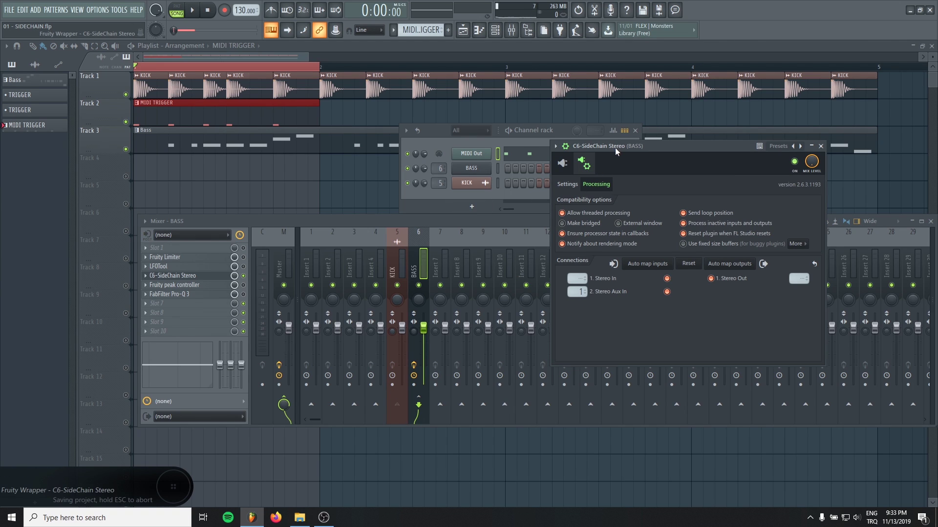
left_click_drag(615, 152, 498, 160)
left_click(460, 299)
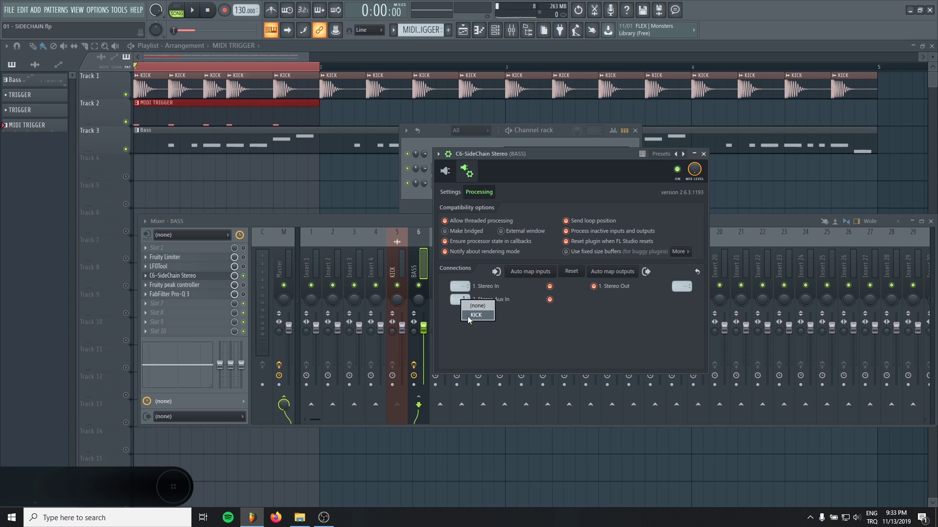
left_click(475, 315)
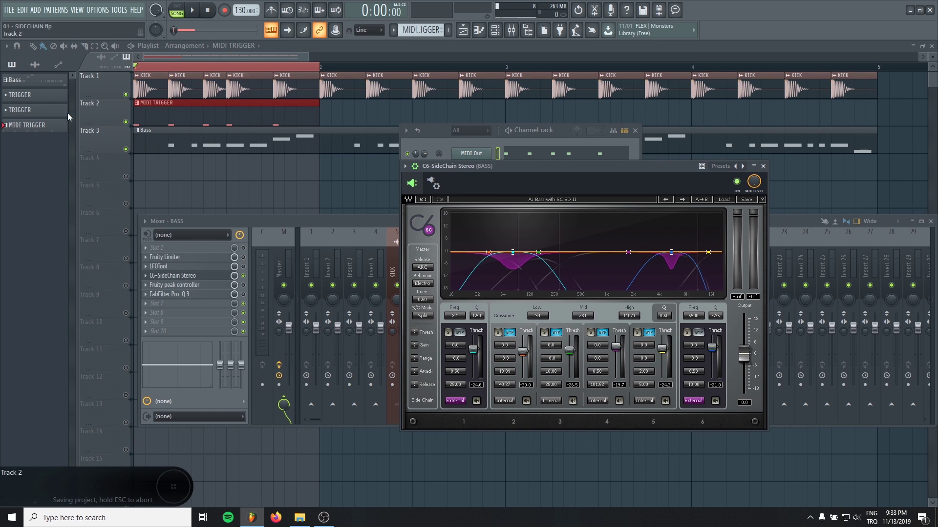
Step: Delete the MIDI TRIGGER clip, reopen C6-SideChain Stereo and save the project
left_click(304, 157)
key("Delete")
left_click(511, 29)
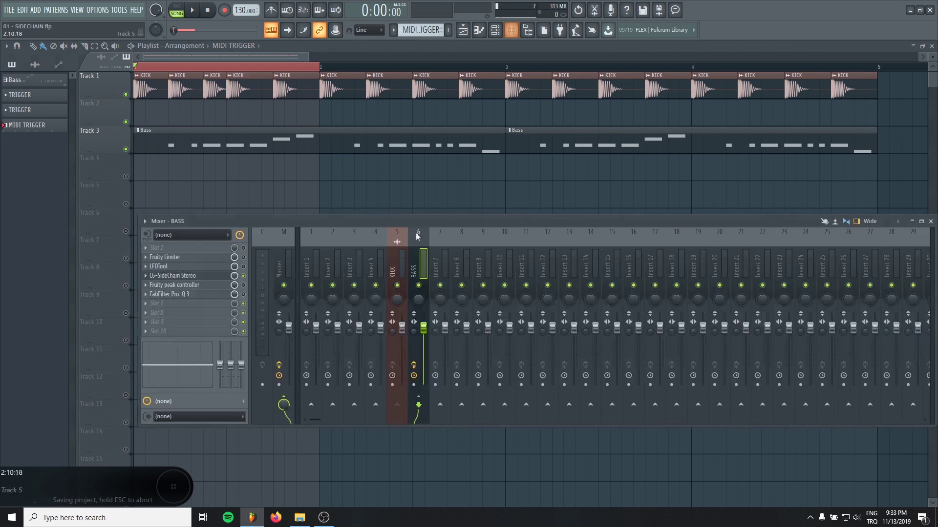
left_click(173, 276)
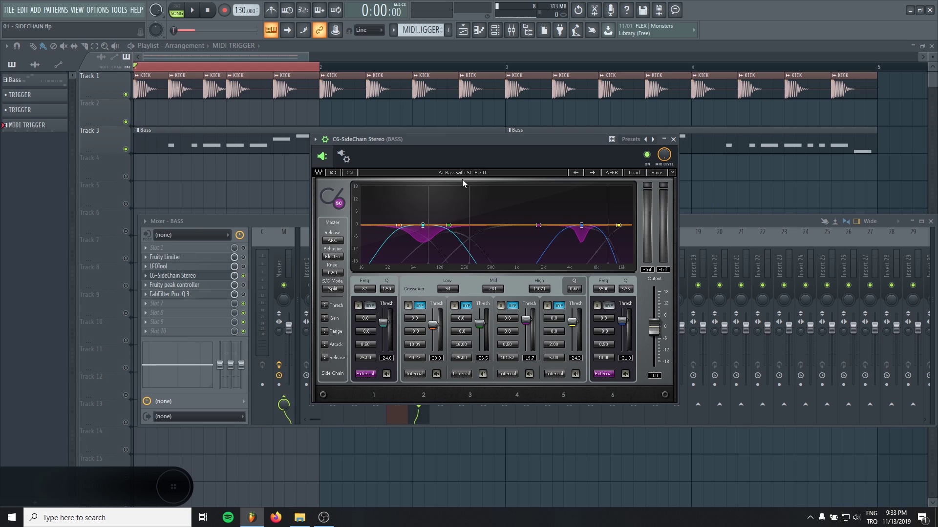
key("ctrl+s")
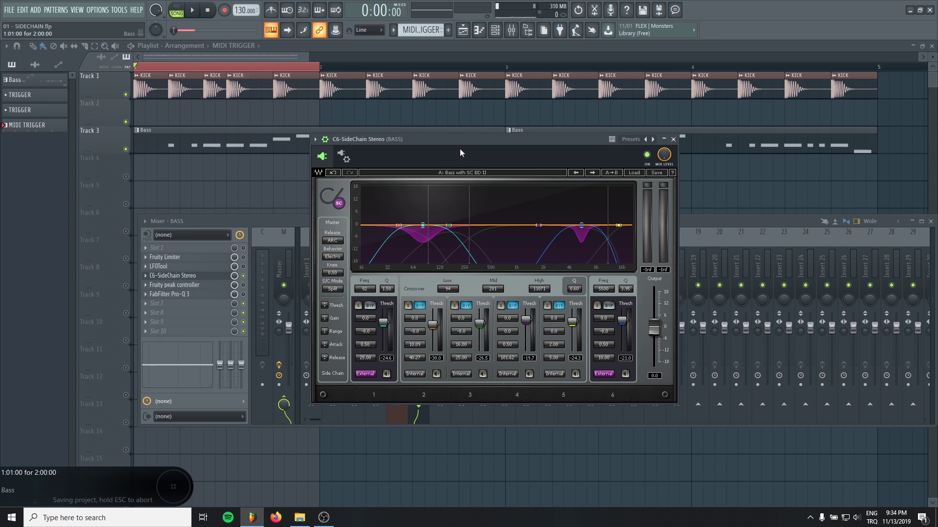
left_click_drag(461, 153, 491, 153)
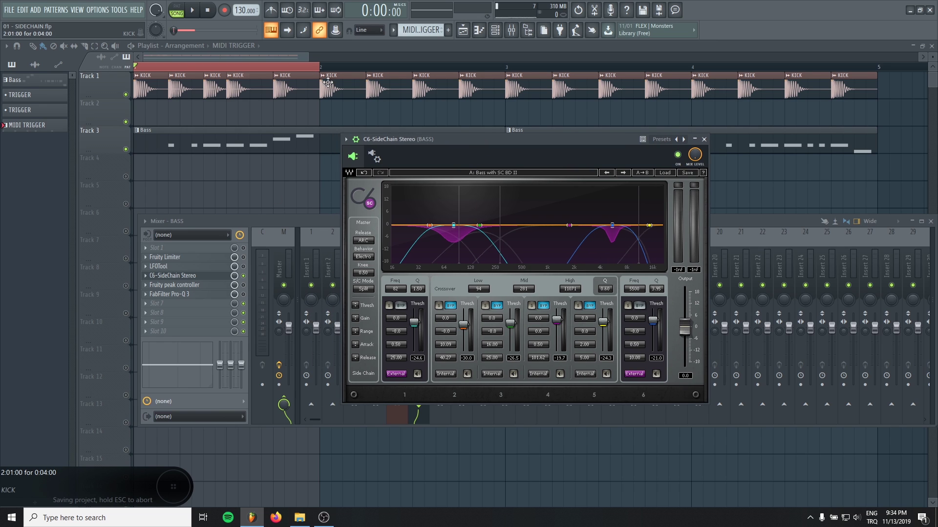
Step: During playback, lower band 1 threshold to about -52 dB and band 5 to about -45 dB
key("space")
left_click_drag(418, 324, 414, 329)
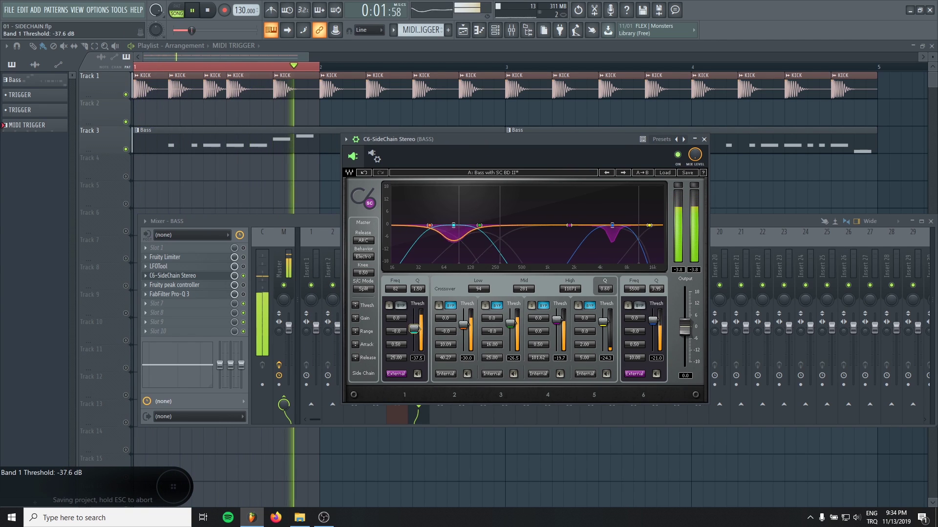
key("space")
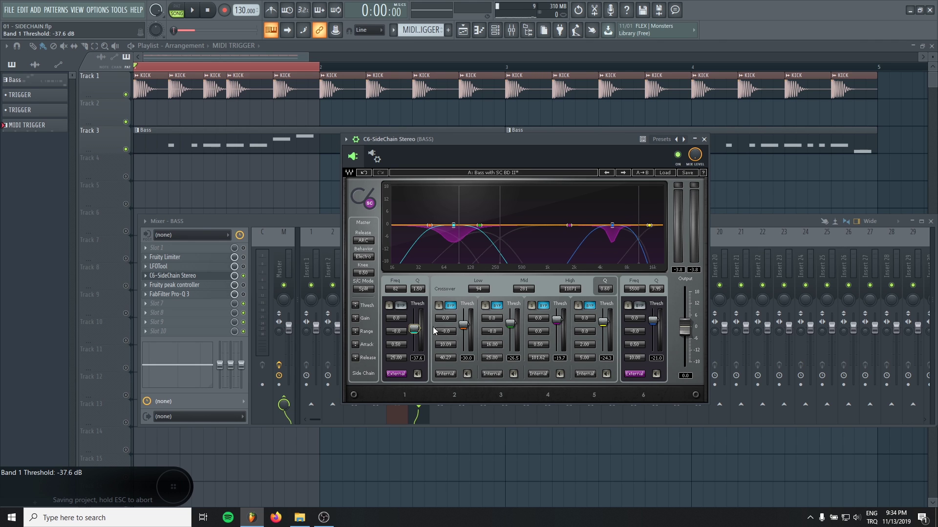
key("space")
left_click_drag(418, 330, 414, 337)
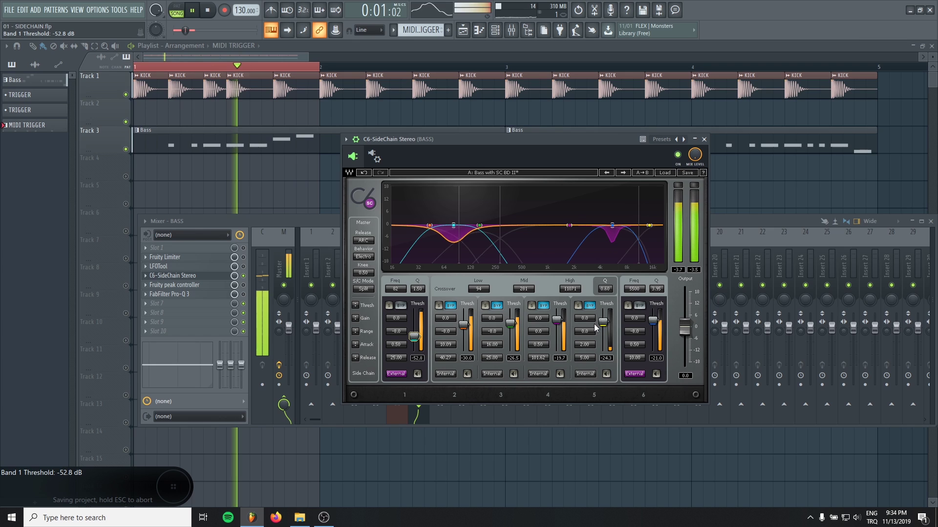
left_click_drag(603, 321, 653, 330)
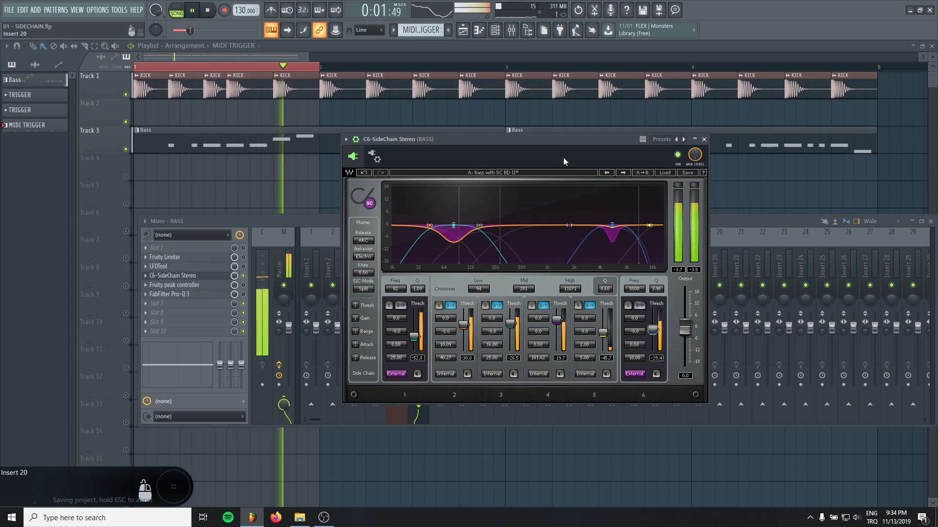
left_click_drag(562, 141, 573, 138)
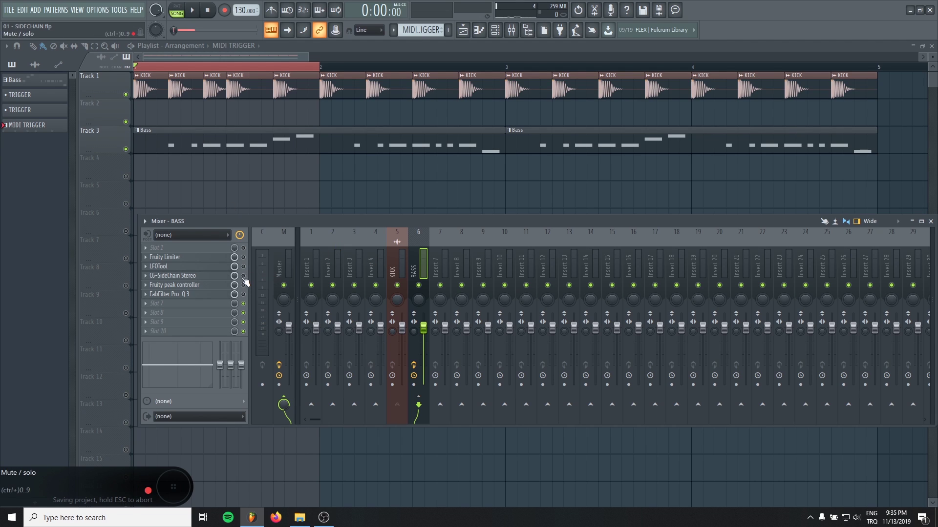
Step: Raise the BASS Fruity peak controller's Peak VOL to about 91% while playing
left_click(174, 285)
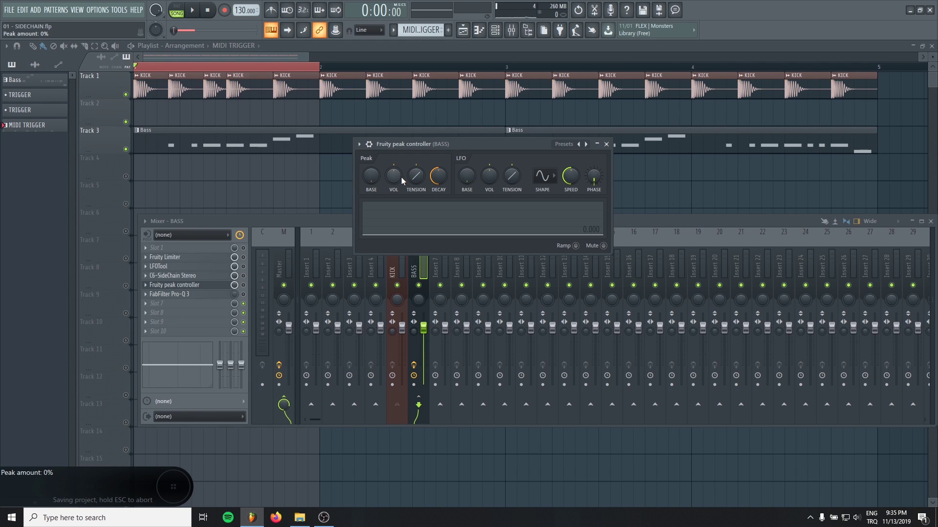
left_click(264, 259)
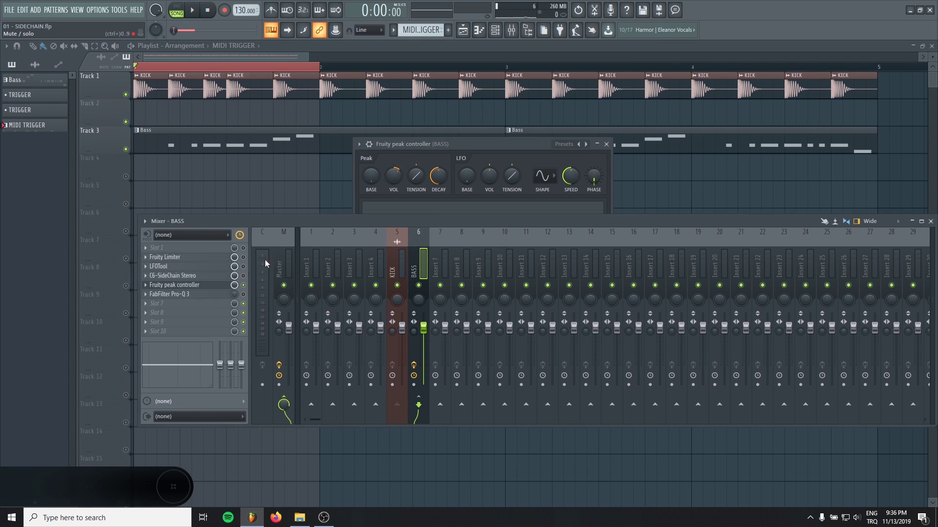
left_click_drag(422, 144, 392, 136)
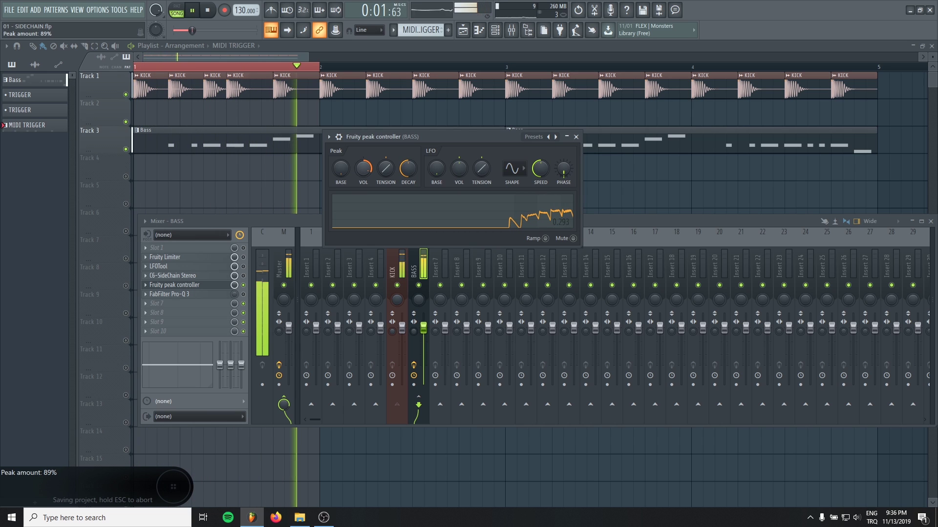
left_click_drag(364, 168, 363, 172)
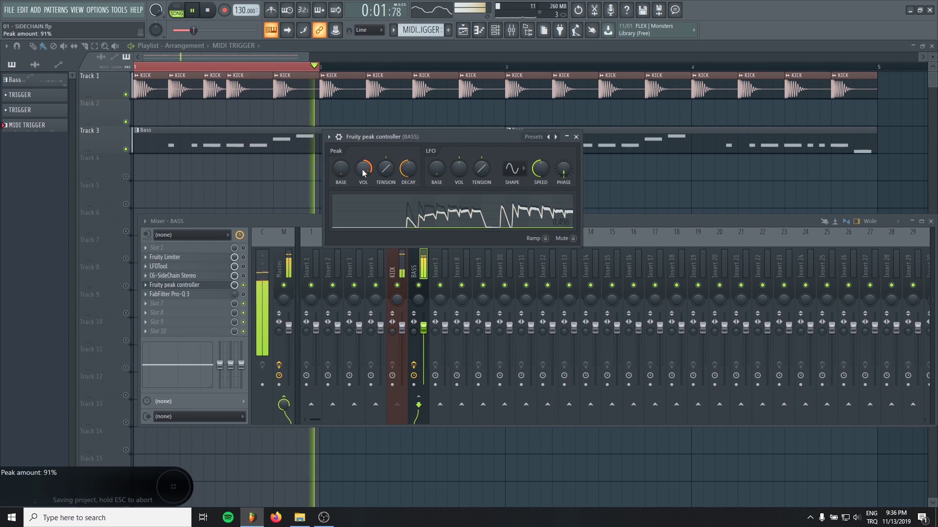
key("space")
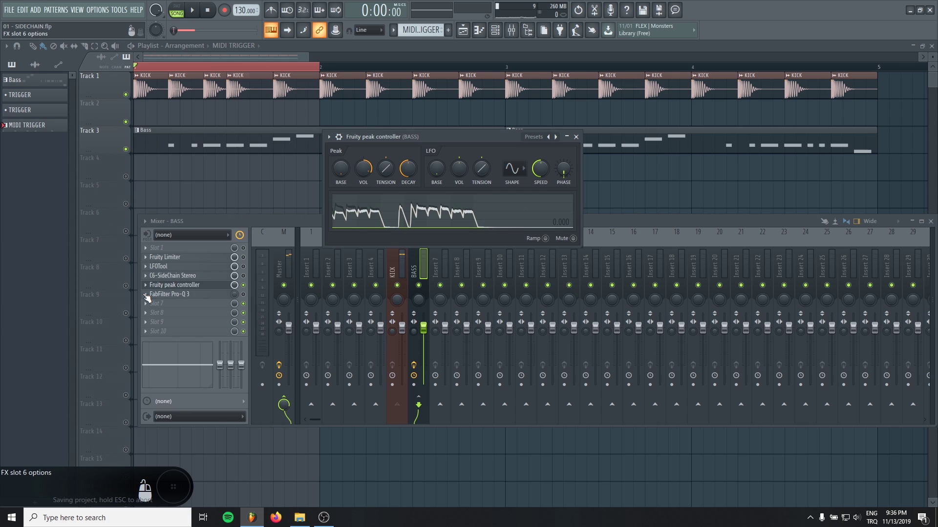
left_click(176, 294)
Step: Enter -999 as the BASS Pro-Q 3 output level, making it -INF dB
key("F12")
left_click(335, 133)
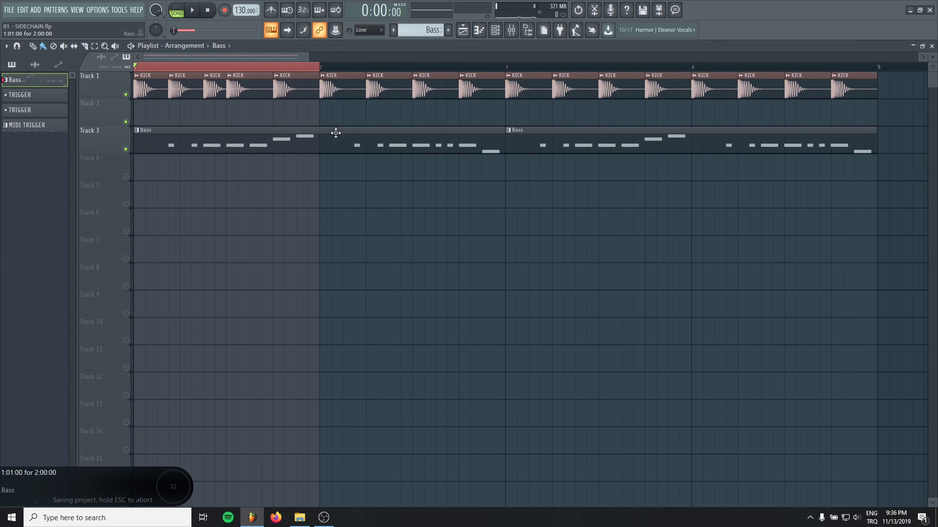
left_click(512, 30)
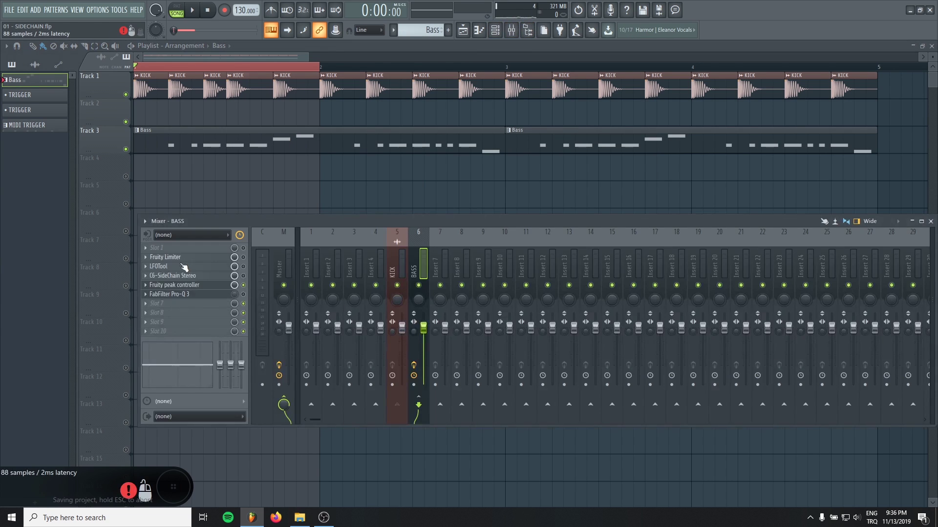
left_click(210, 294)
mouse_move(618, 409)
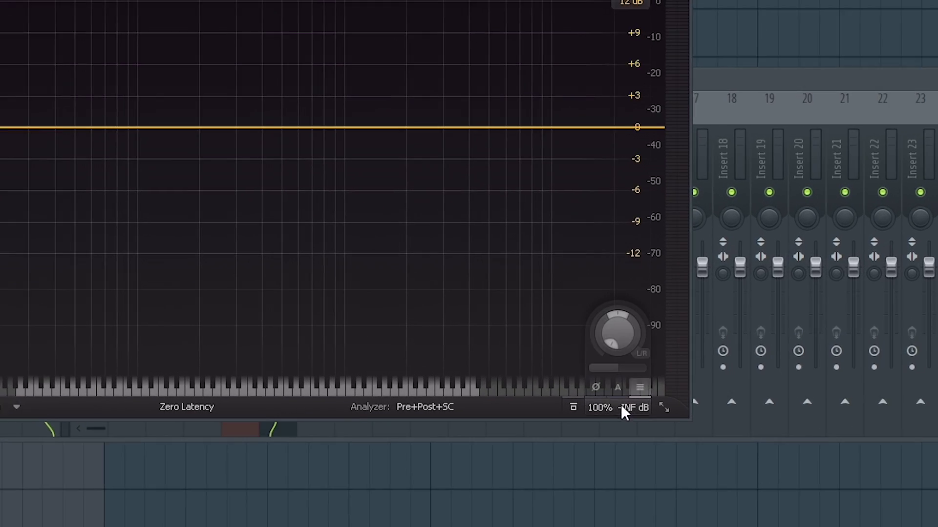
double_click(611, 368)
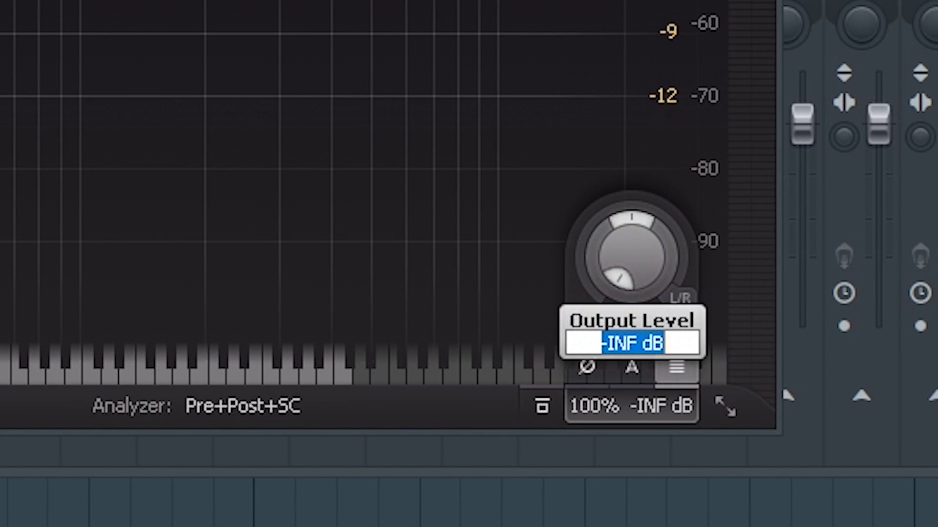
type("-999")
key("Return")
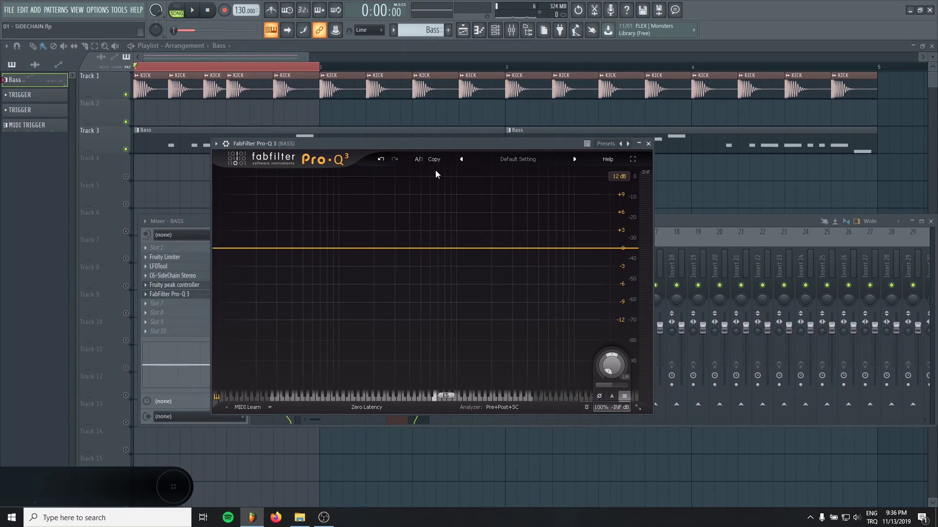
Step: Link the Pro-Q 3 slot's mix level to Peak ctrl - Peak and save
left_click(649, 144)
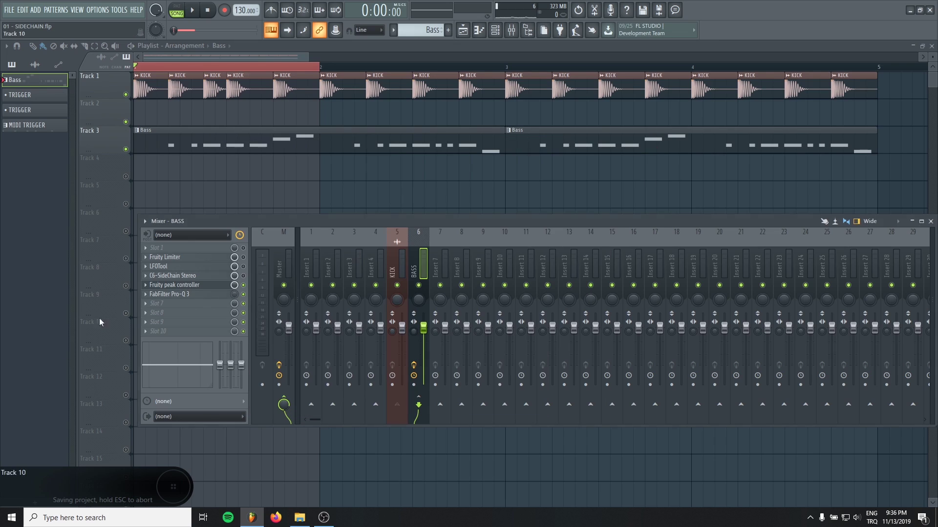
right_click(237, 296)
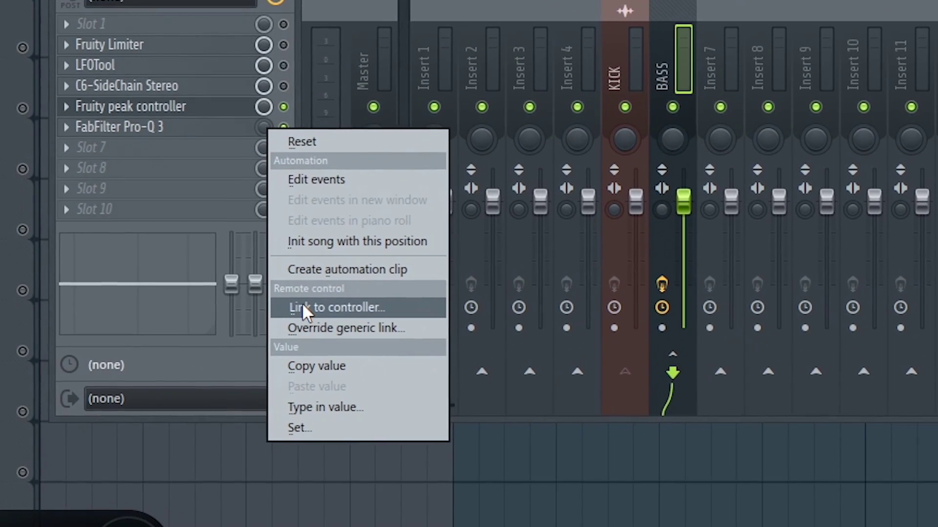
left_click(301, 308)
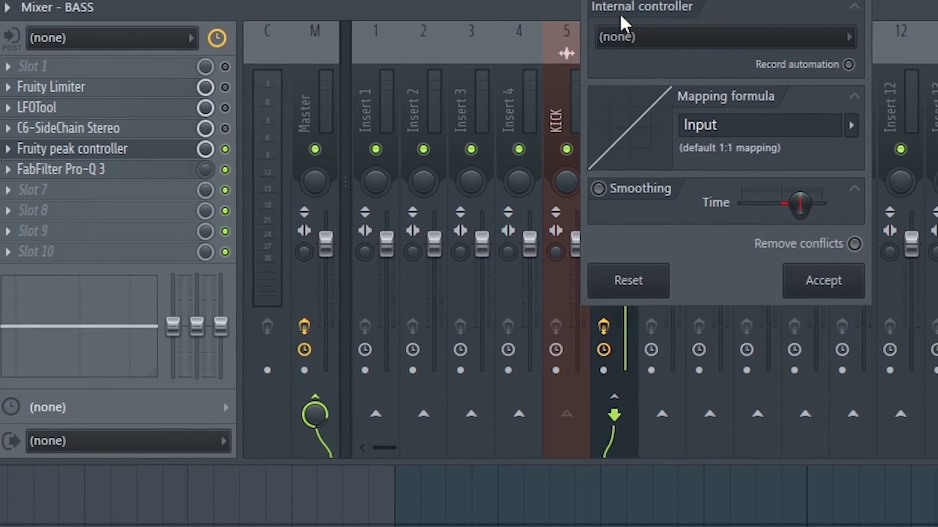
left_click(627, 36)
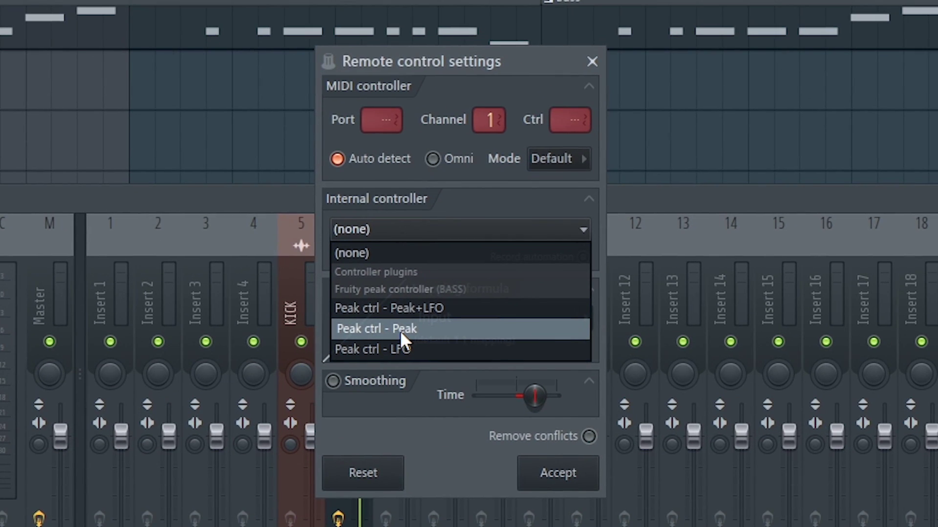
left_click(400, 330)
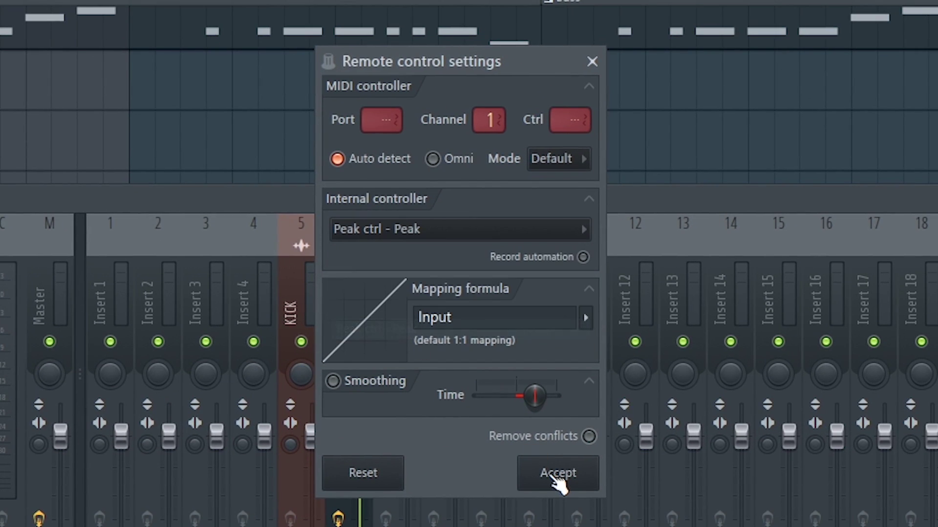
left_click(557, 474)
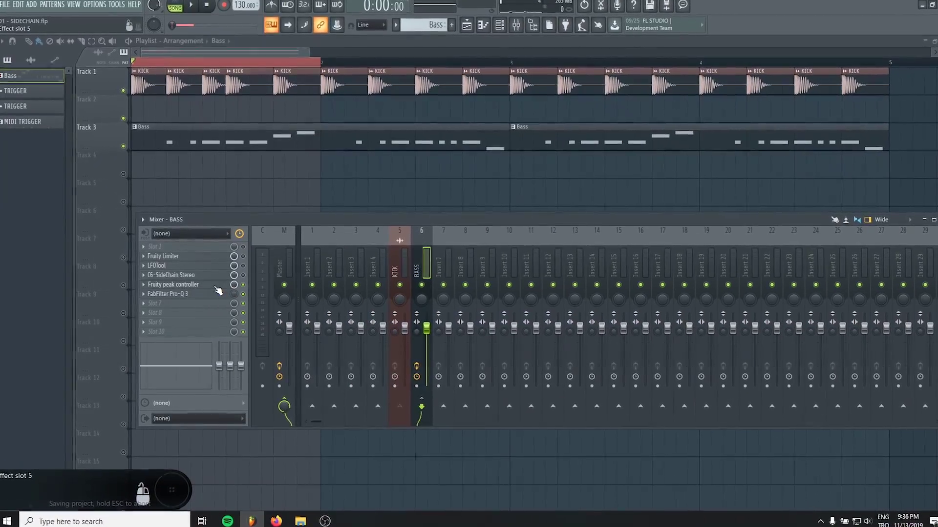
key("ctrl+s")
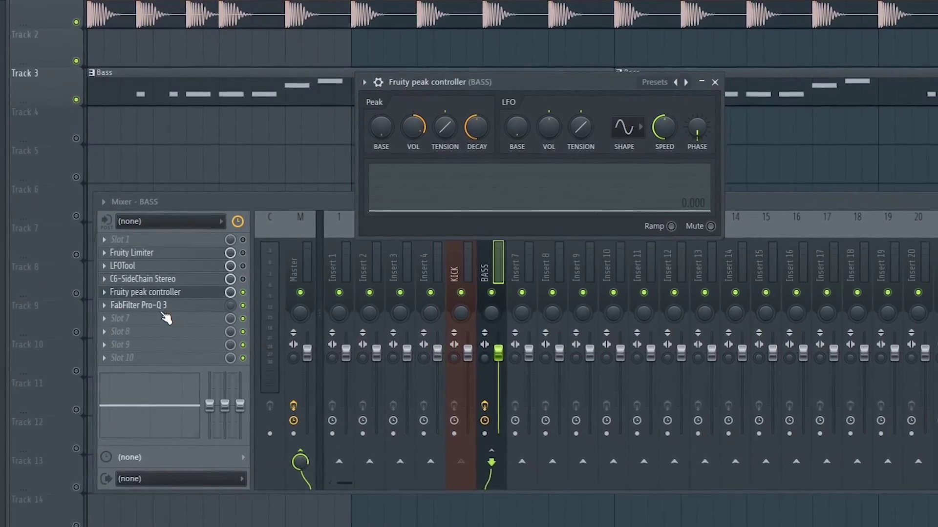
Step: Play the song and move the peak controller window over the mixer
key("space")
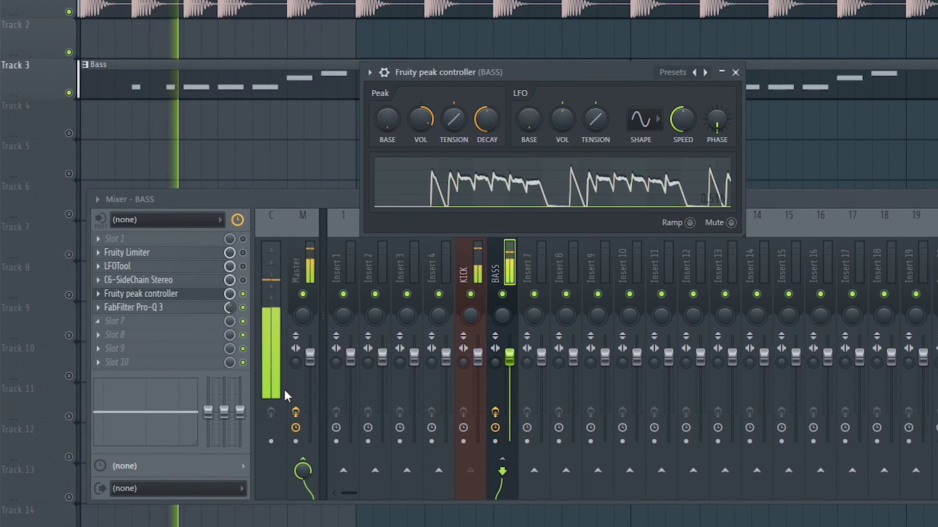
left_click_drag(444, 72, 174, 118)
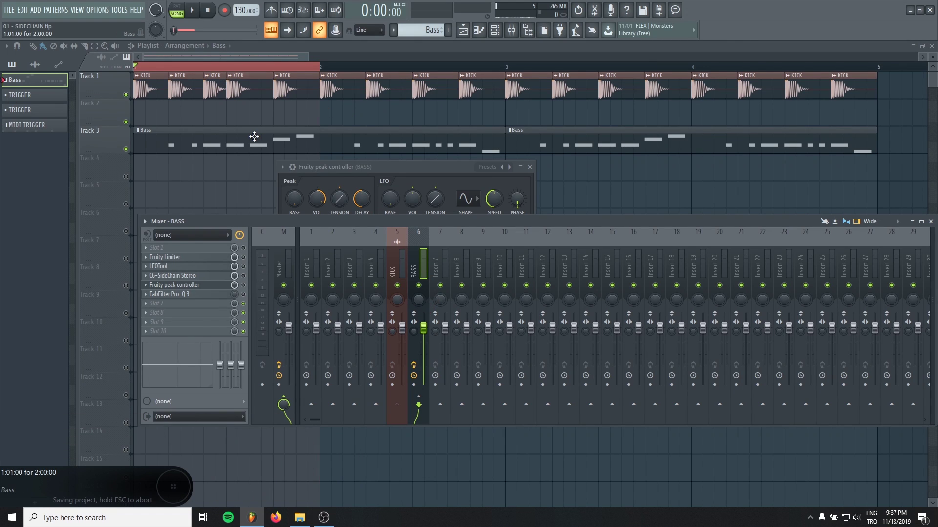
Step: Start playback and create an automation clip from the BASS volume fader
key("F12")
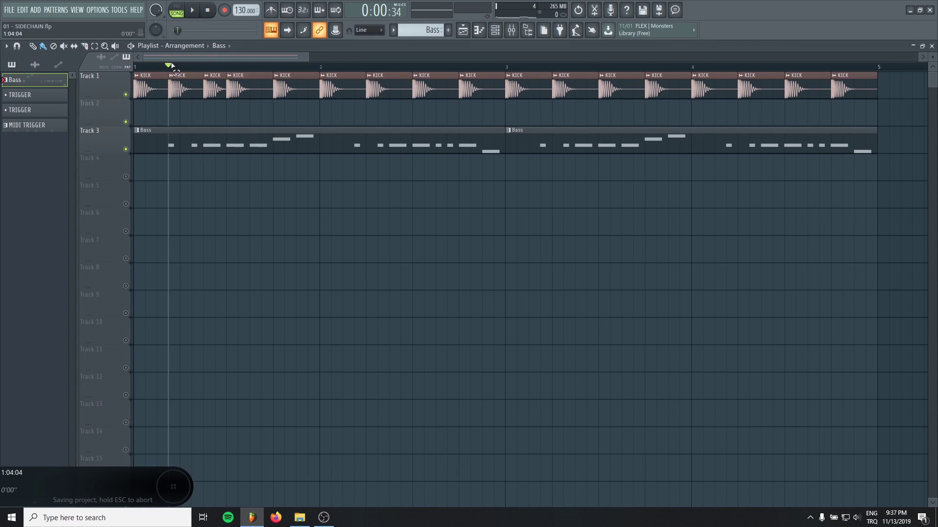
key("space")
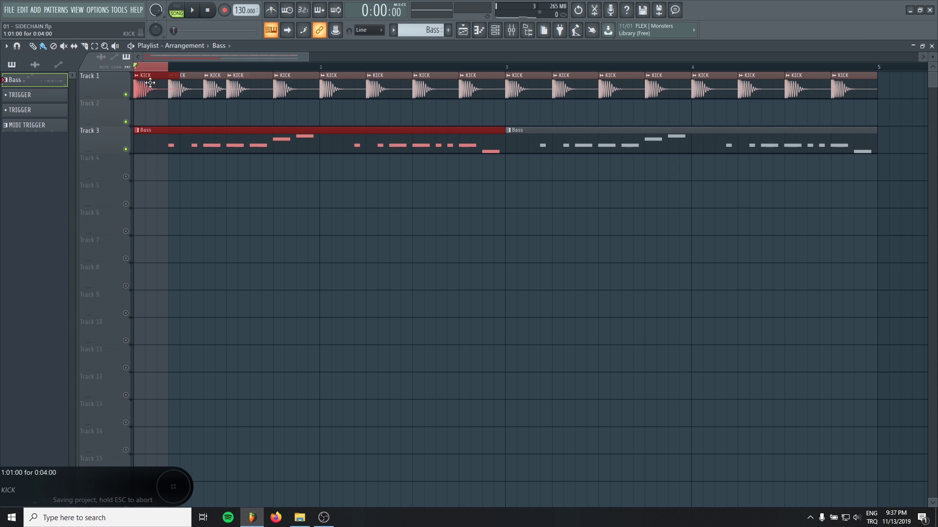
left_click(511, 30)
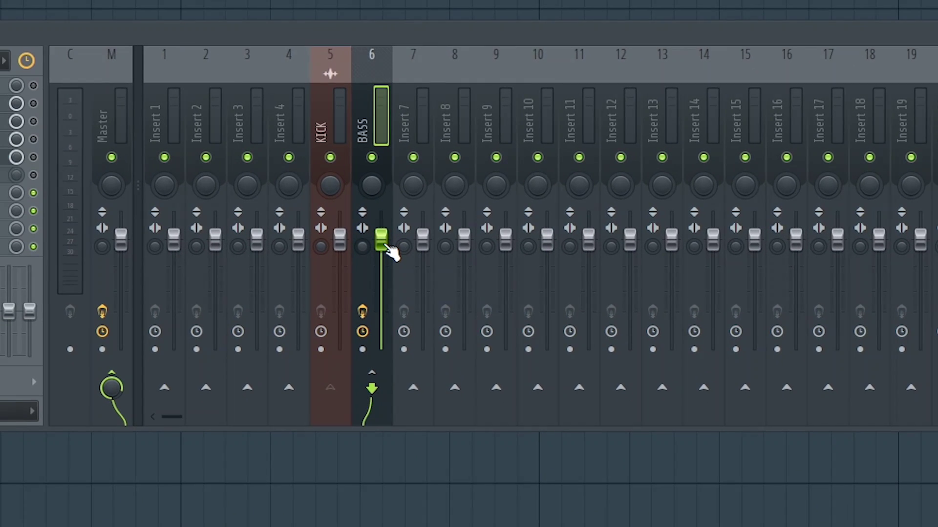
right_click(388, 248)
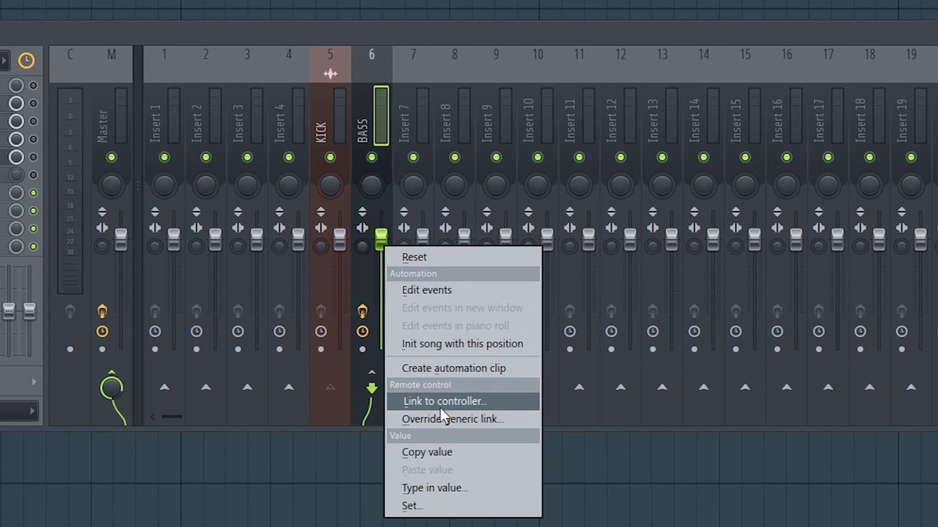
left_click(437, 370)
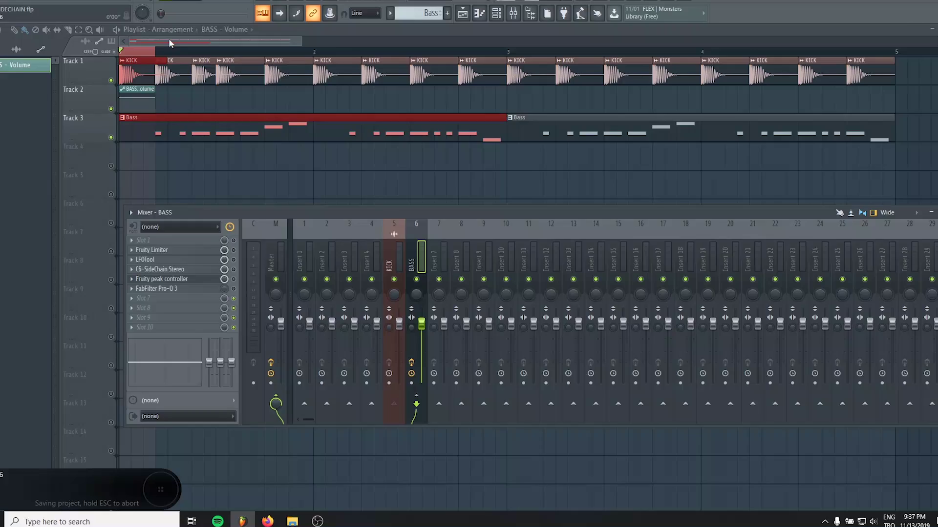
Step: Make the BASS volume clip rise from silence and copy it under the following kicks on Track 2
left_click(118, 107)
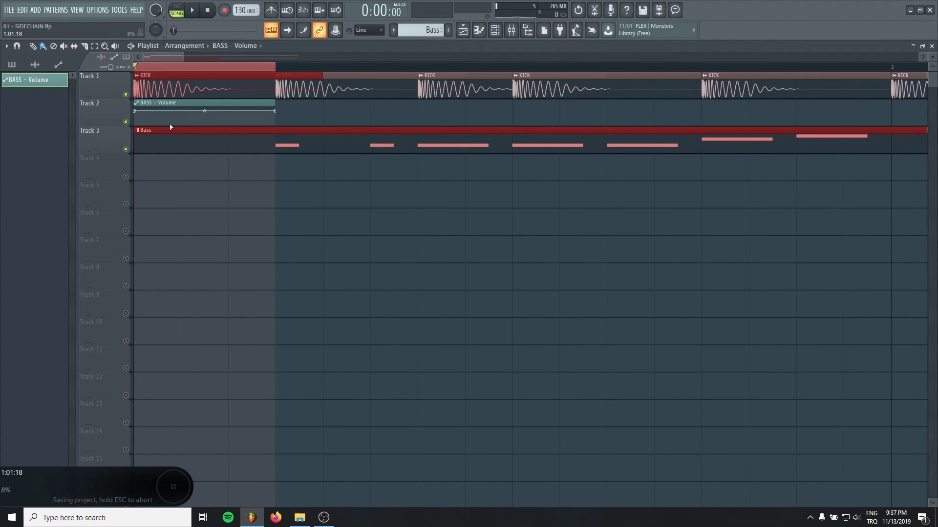
left_click_drag(133, 111, 134, 125)
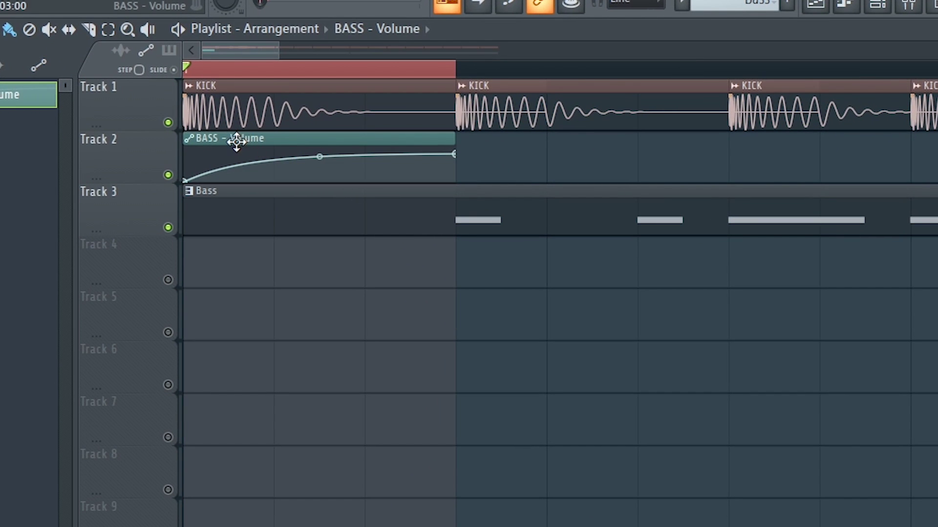
left_click_drag(237, 142, 796, 131)
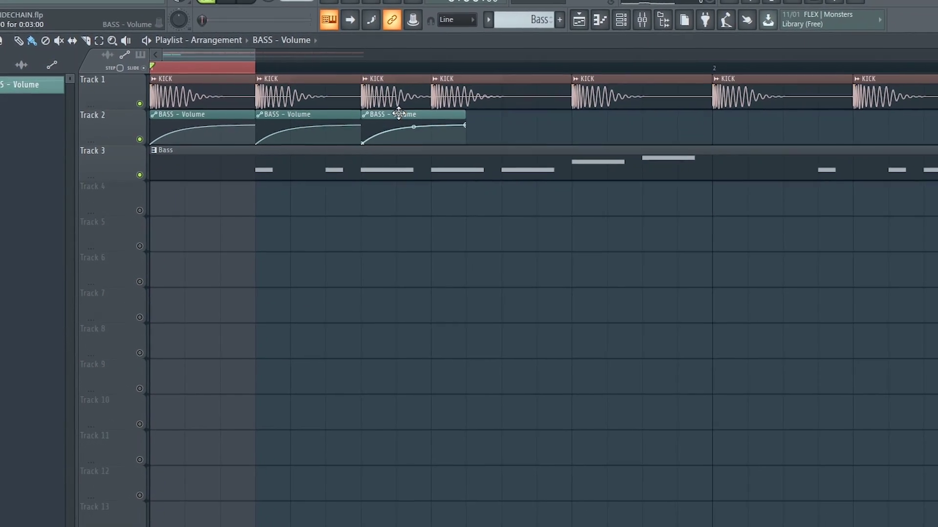
key("ctrl+s")
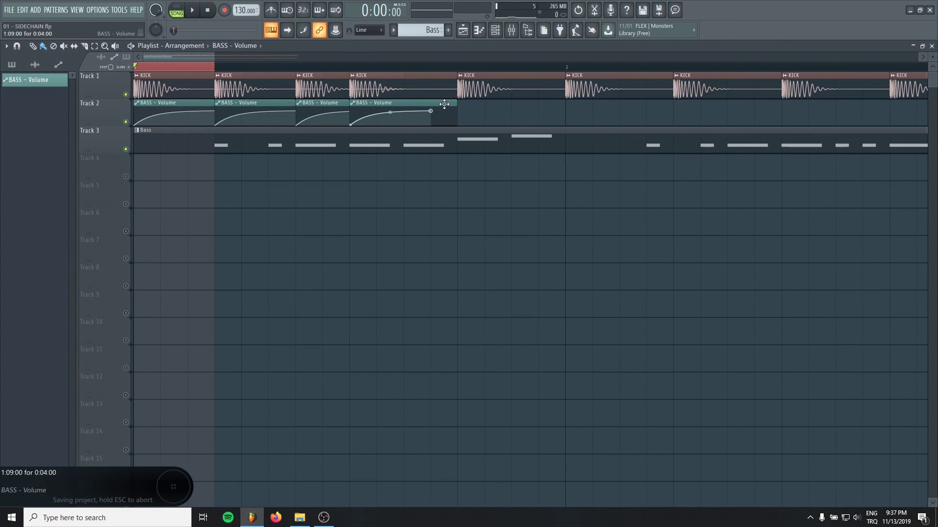
Step: Select the first bar of the song and bring up the mixer
scroll(601, 101, "down", 4)
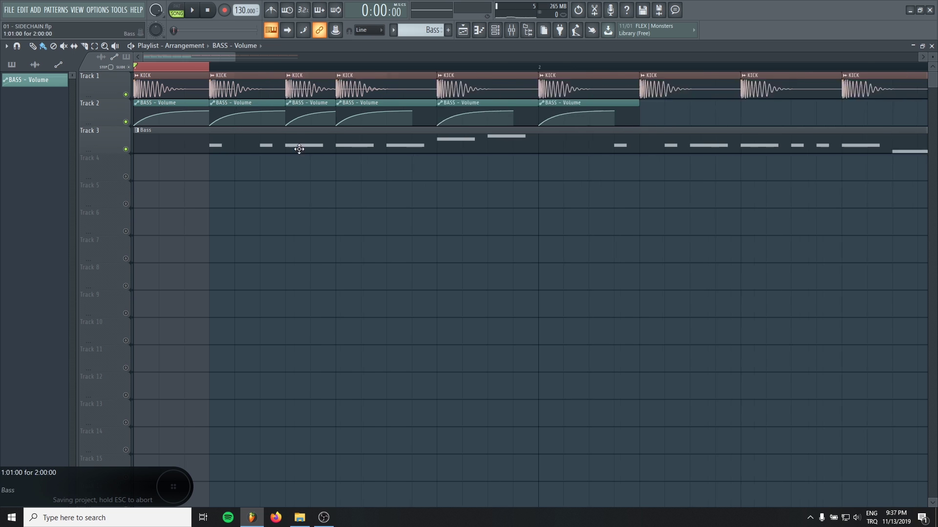
left_click_drag(361, 68, 135, 67)
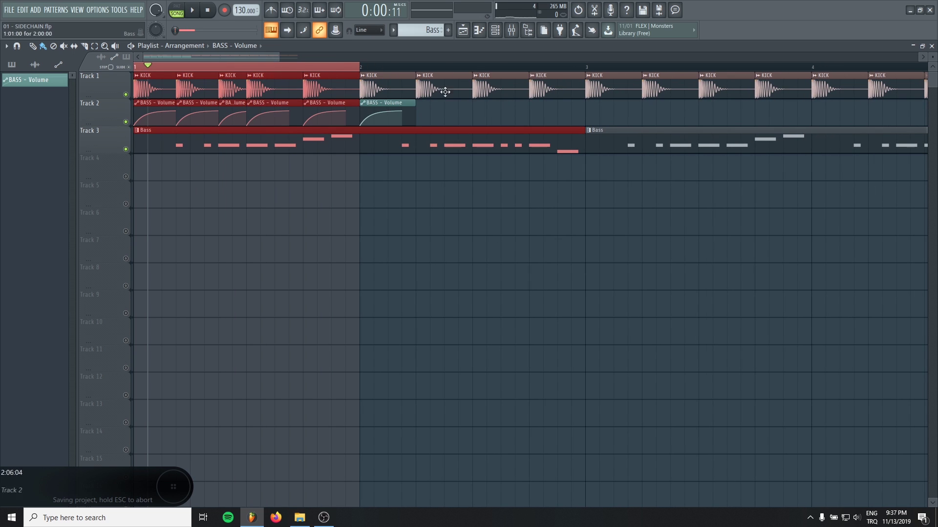
left_click(513, 30)
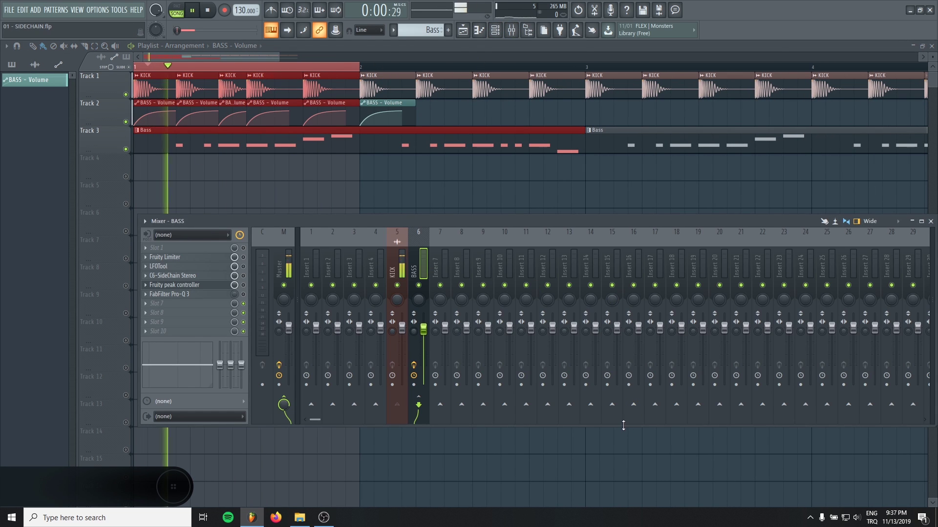
Step: Play the song, reshape the BASS volume clips' curve tension, and watch the bass fader in the mixer
key("ctrl+s")
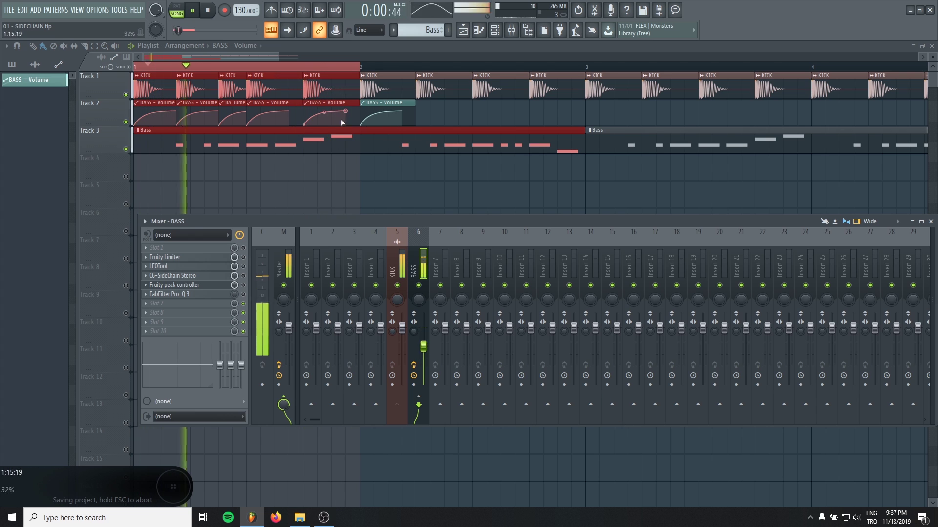
left_click(439, 170)
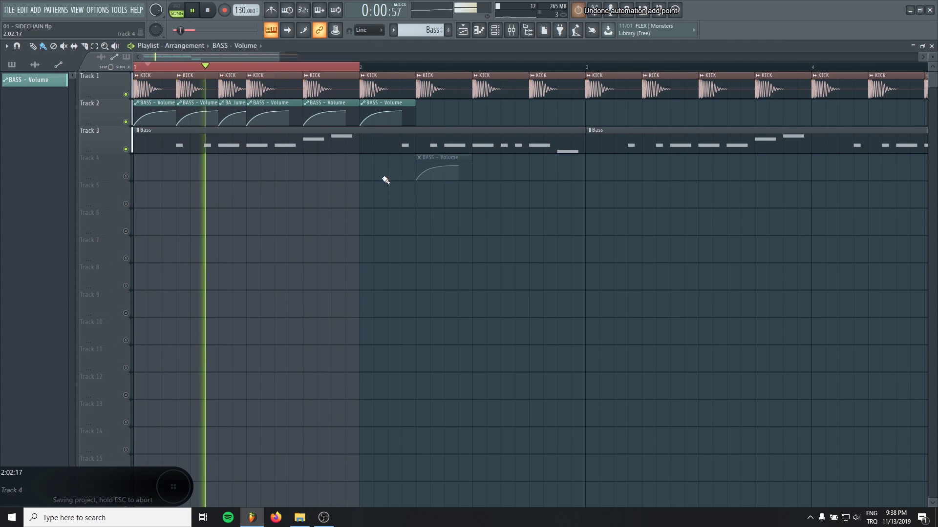
left_click_drag(328, 120, 325, 117)
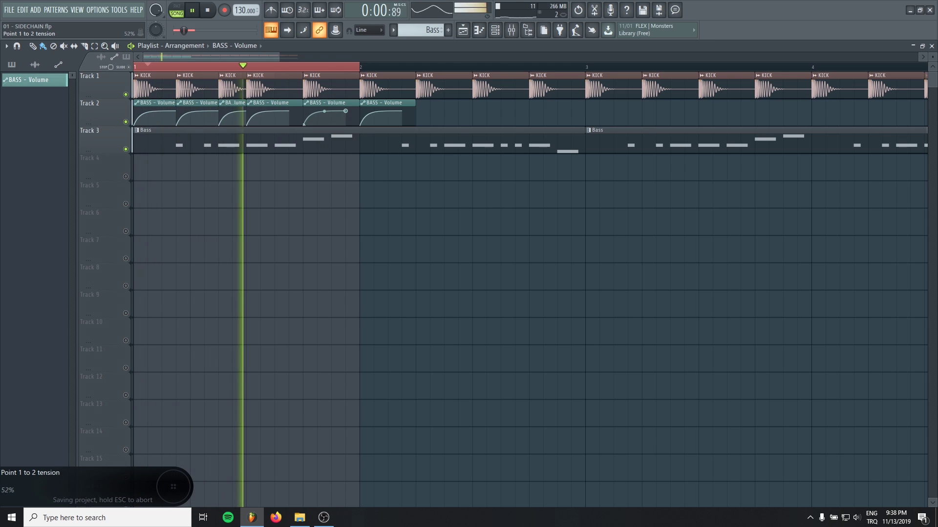
key("F9")
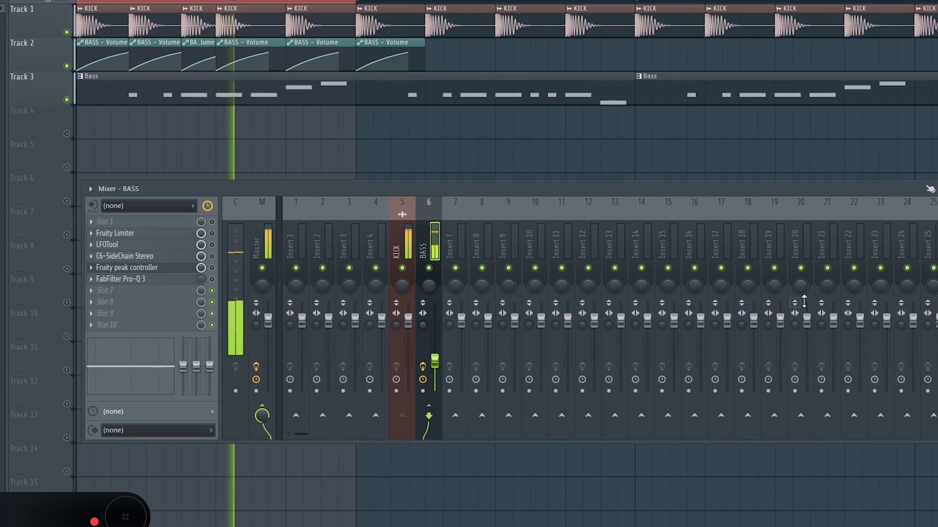